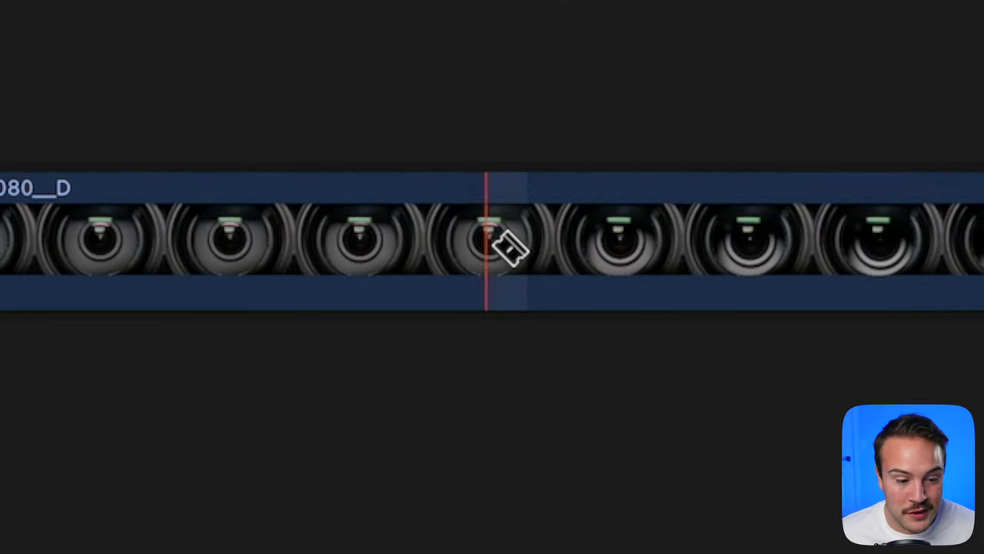
Split the camera lens clip with the Blade tool and Command-B at the skimmer and playhead.
{"action": "left_click", "coordinate": [487, 240]}
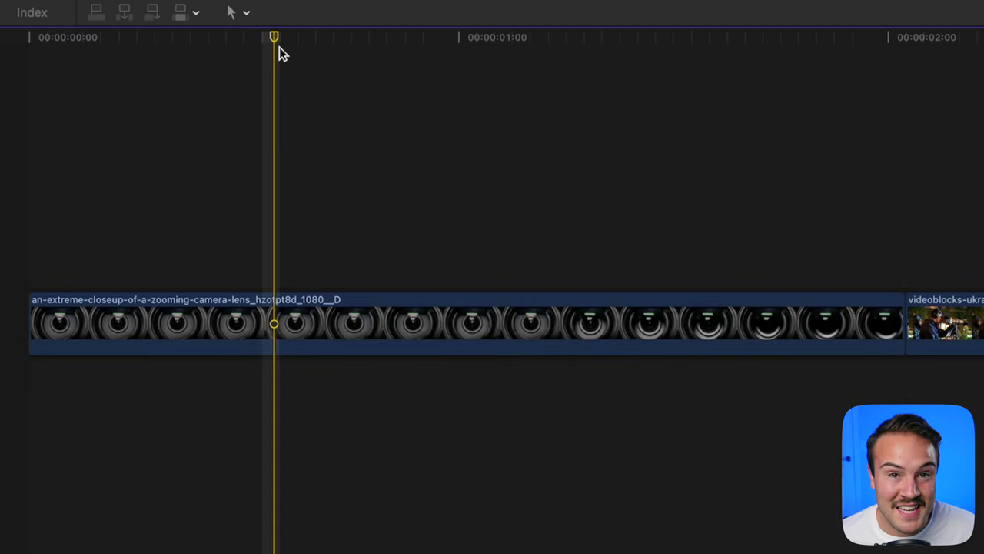
{"action": "key", "text": "super+b"}
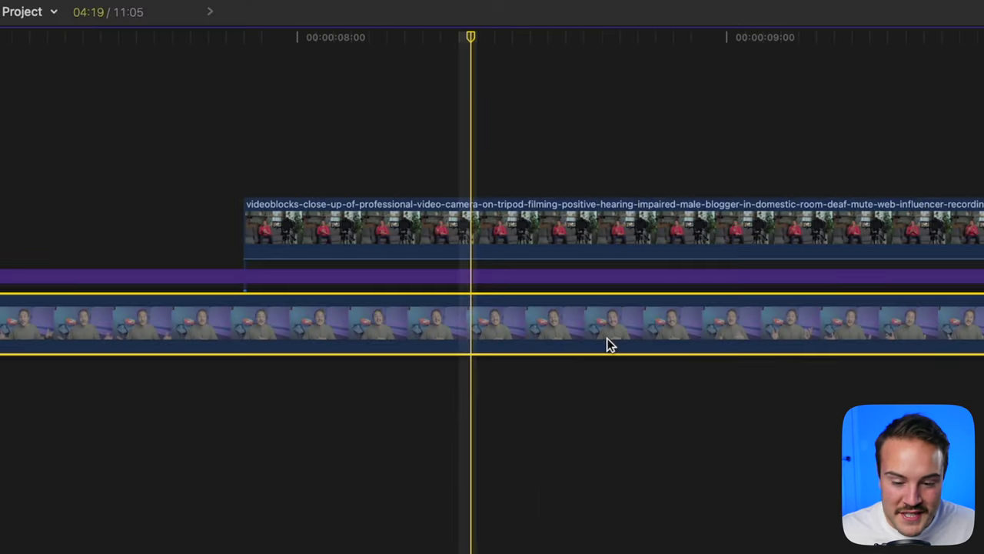
{"action": "key", "text": "super+b"}
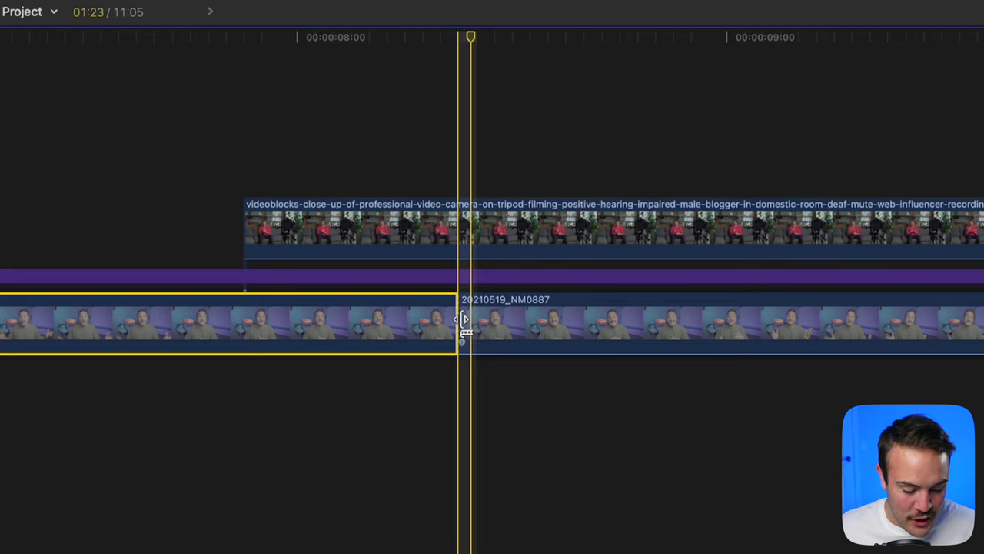
Blade all layers at the playhead and select the left-hand piece on each layer.
{"action": "key", "text": "shift+super+b"}
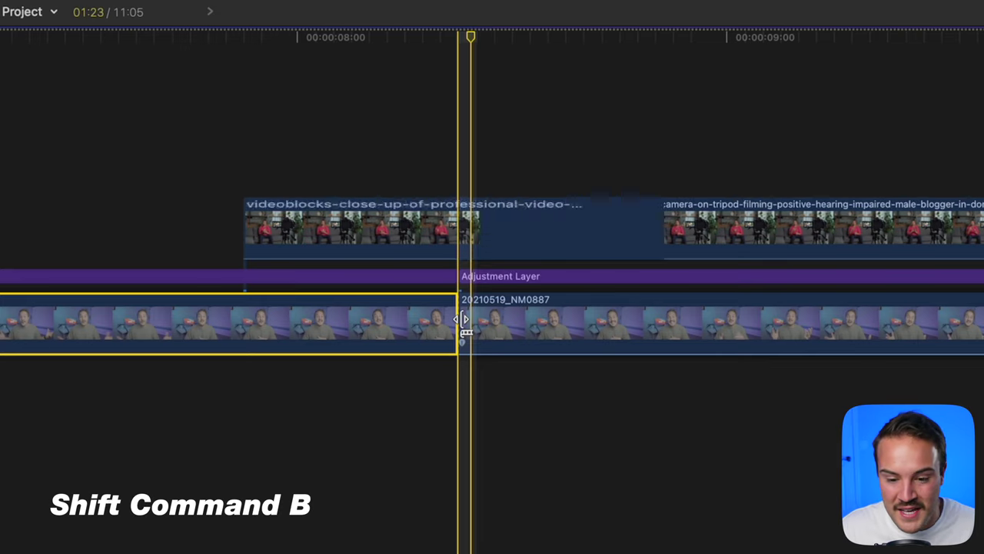
{"action": "left_click", "coordinate": [449, 171]}
{"action": "left_click", "coordinate": [446, 223]}
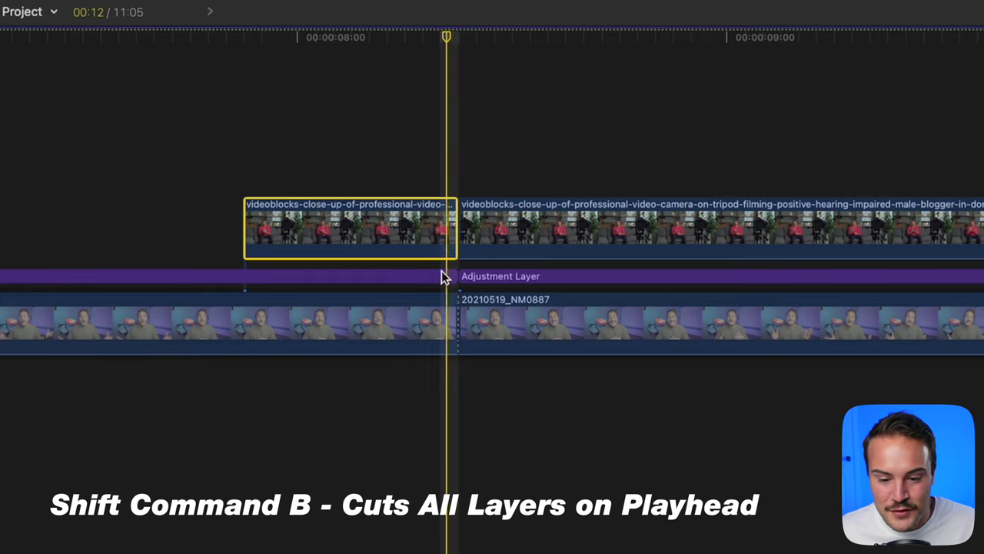
{"action": "left_click", "coordinate": [442, 276]}
{"action": "left_click", "coordinate": [440, 320]}
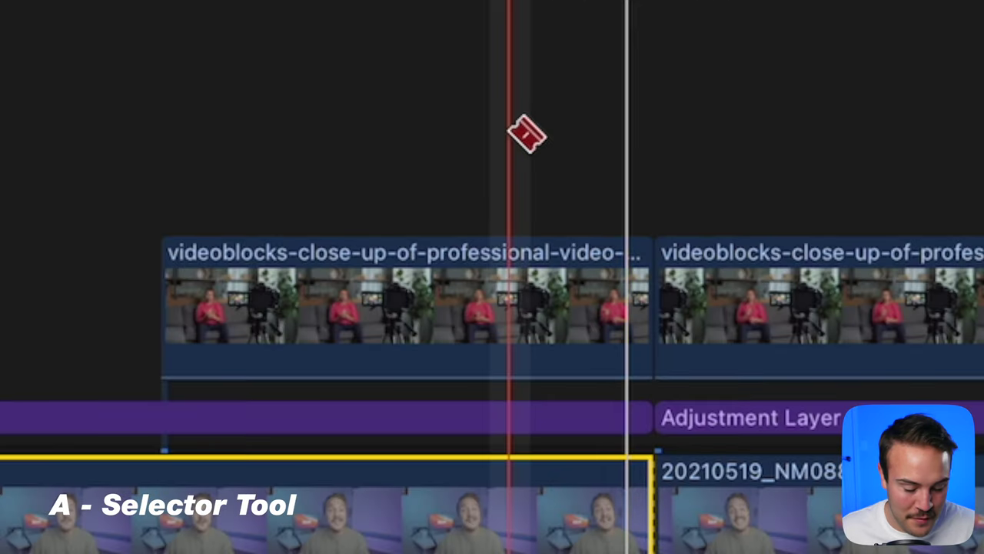
Delete the three clip pieces left of the cut so the timeline closes up, then play it back.
{"action": "key", "text": "a"}
{"action": "left_click_drag", "start_coordinate": [588, 174], "coordinate": [559, 330]}
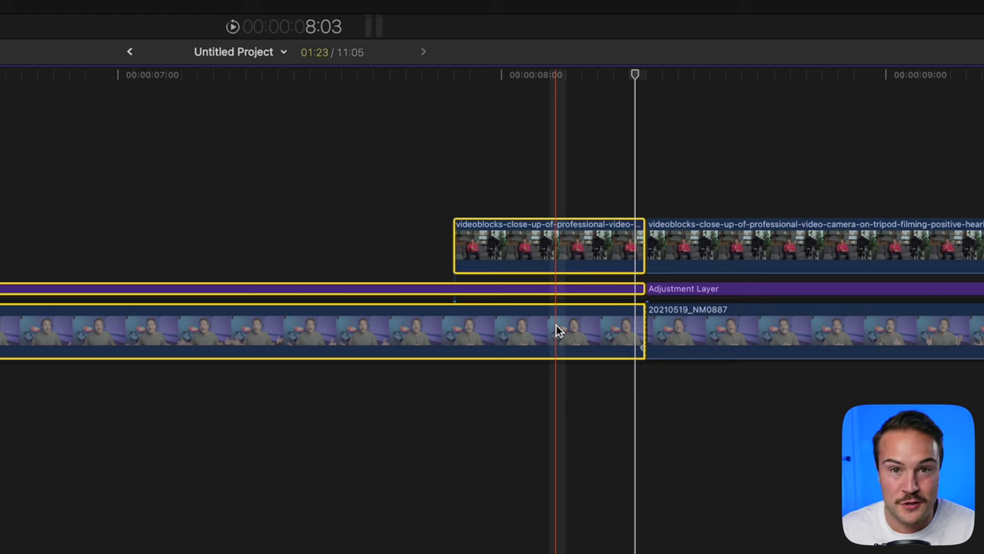
{"action": "key", "text": "Delete"}
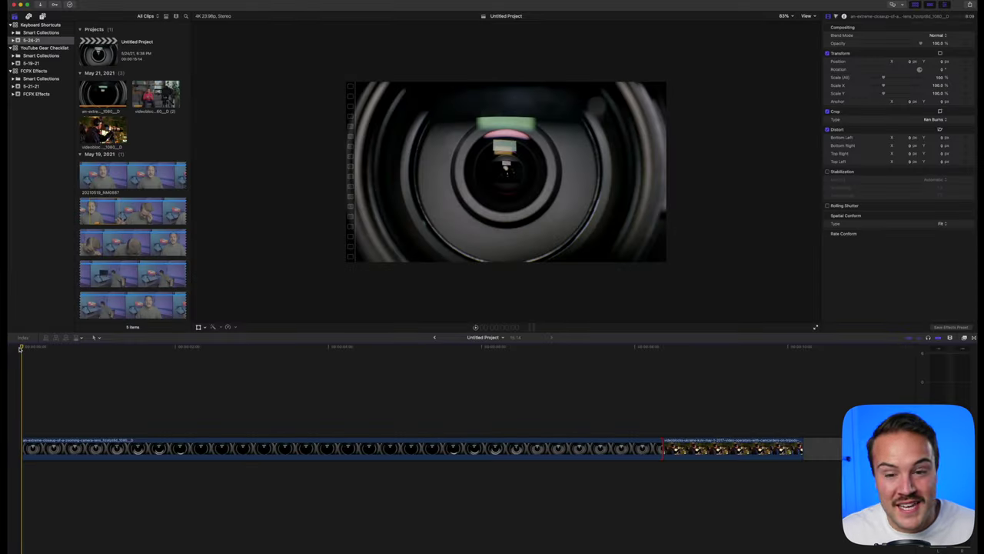
{"action": "key", "text": "l"}
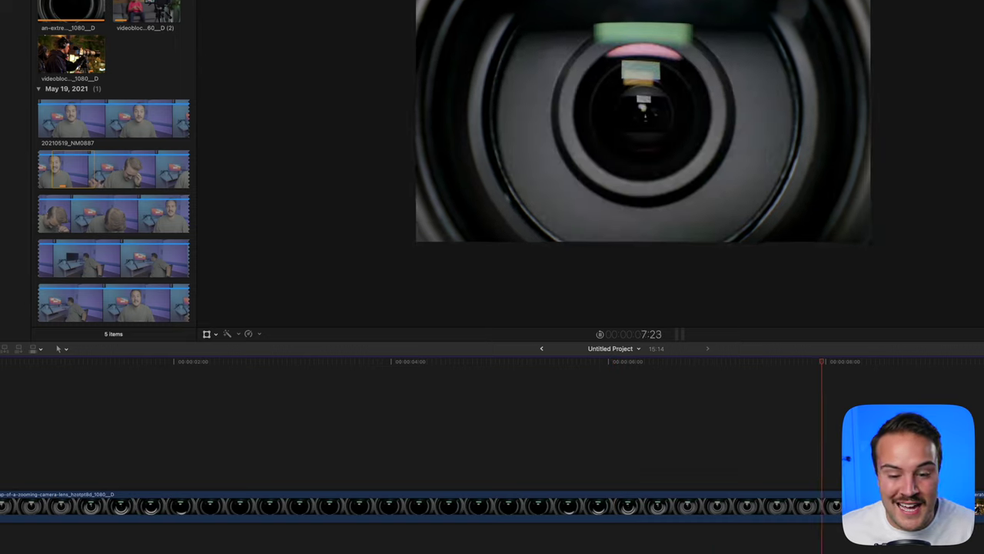
{"action": "key", "text": "k"}
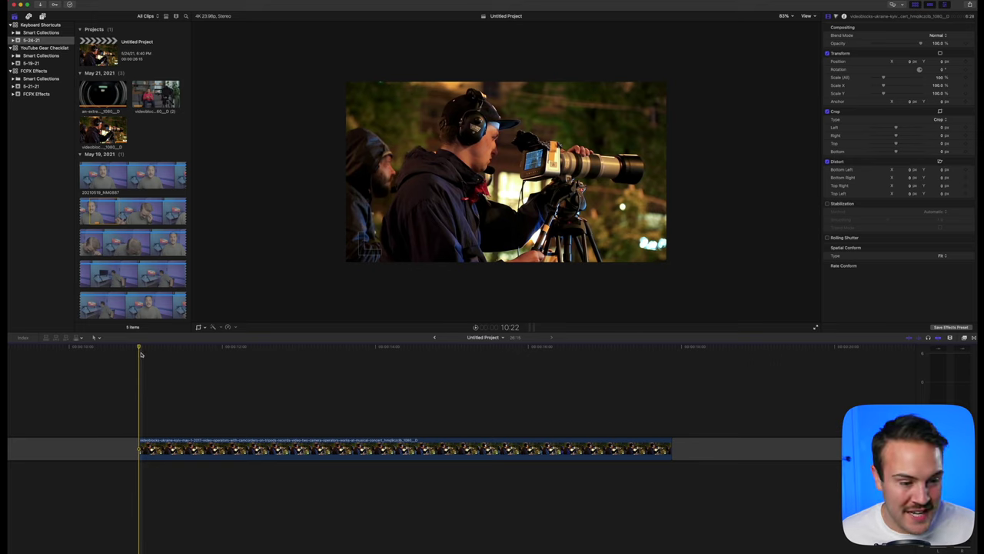
Insert a freeze frame into the concert clip at the moved playhead and trim it shorter.
{"action": "left_click_drag", "start_coordinate": [142, 350], "coordinate": [325, 374]}
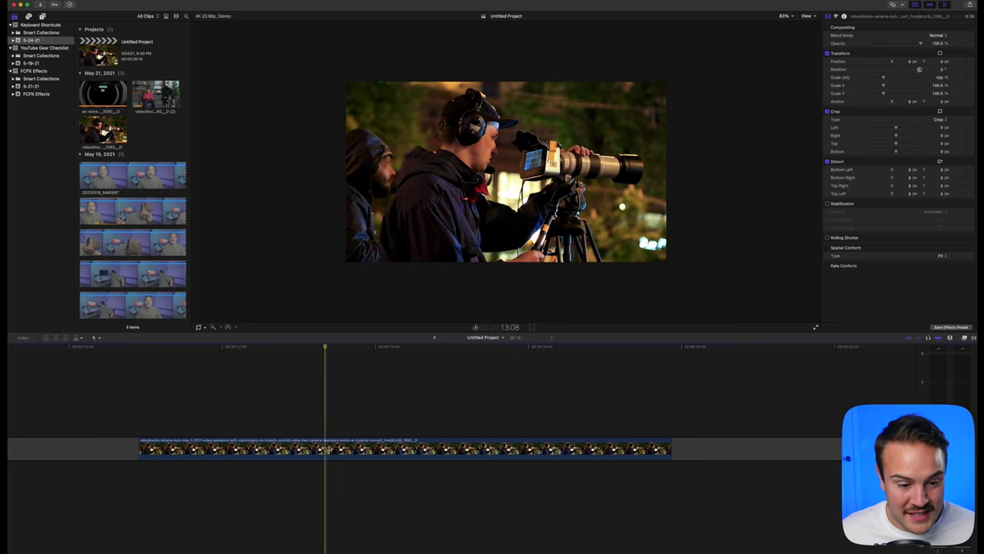
{"action": "left_click", "coordinate": [328, 449]}
{"action": "key", "text": "alt+f"}
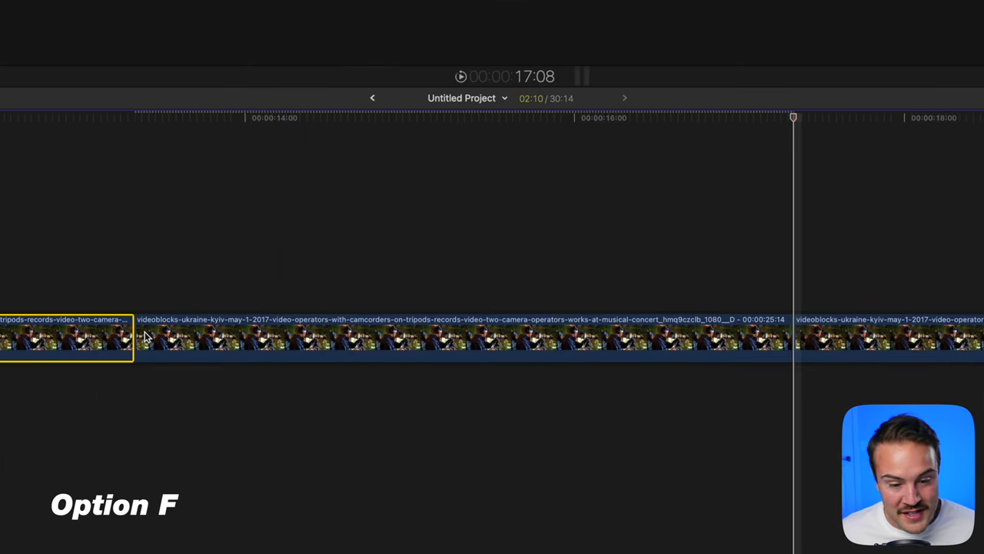
{"action": "left_click_drag", "start_coordinate": [786, 342], "coordinate": [333, 360]}
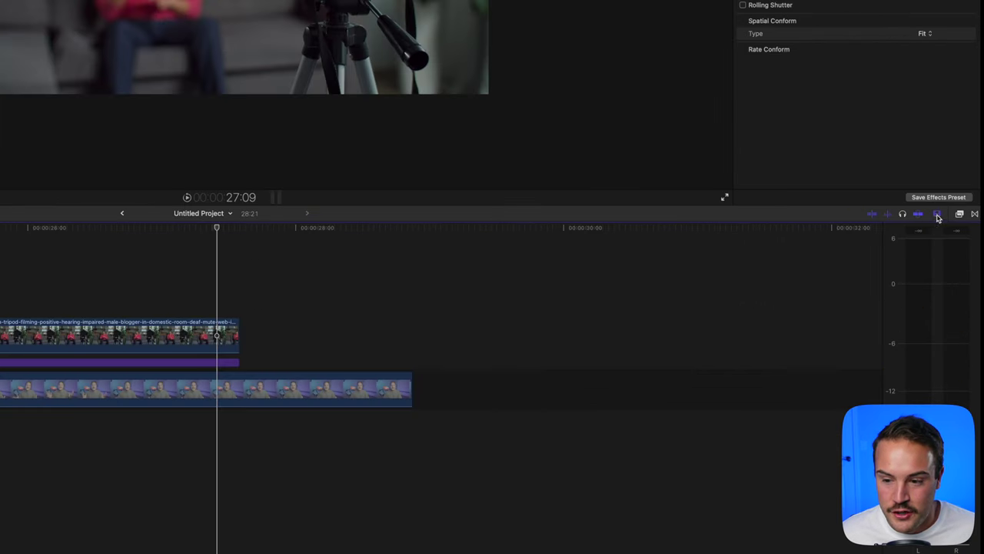
Zoom the timeline around 27:00 and trim the top camera-on-tripod clip so it ends earlier.
{"action": "left_click", "coordinate": [945, 337]}
{"action": "left_click_drag", "start_coordinate": [954, 244], "coordinate": [959, 241]}
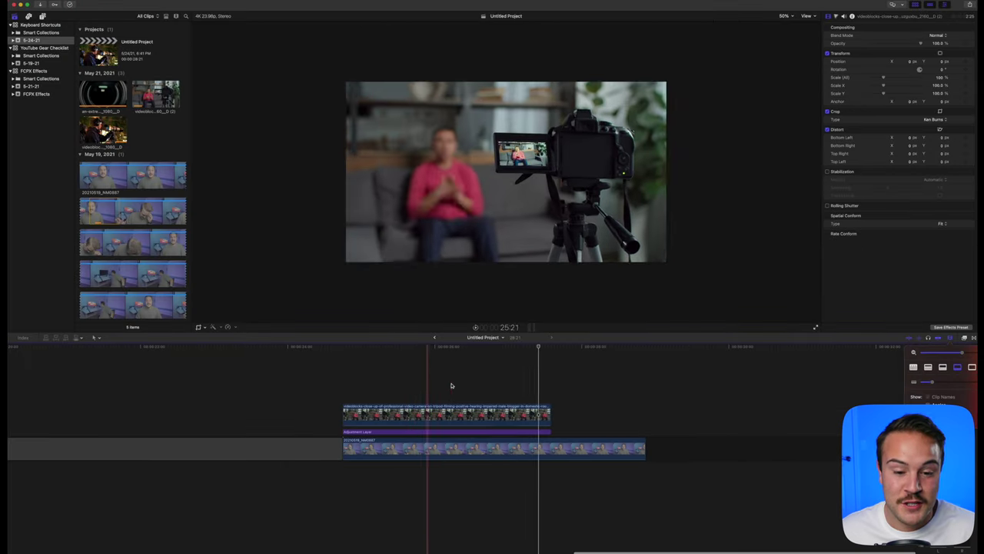
{"action": "left_click", "coordinate": [244, 266]}
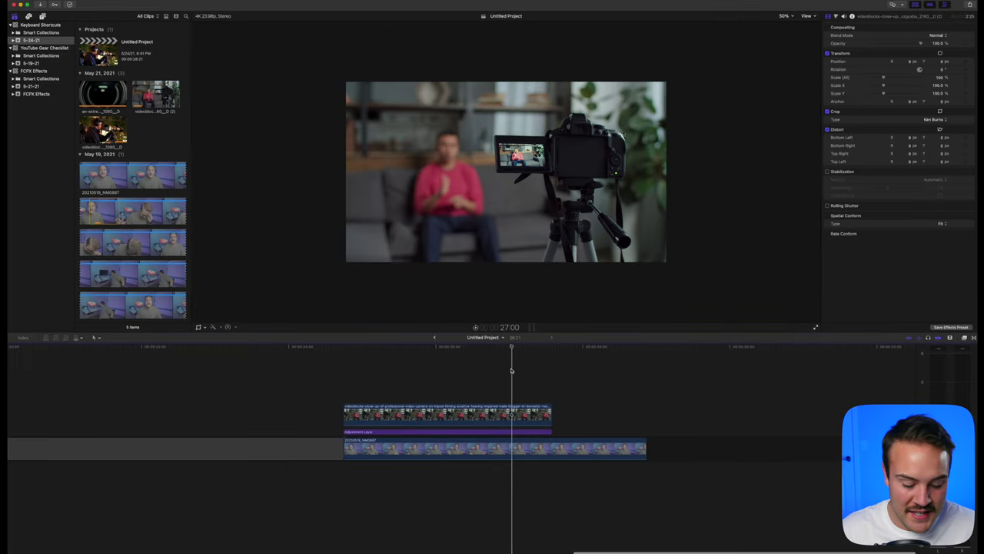
{"action": "key", "text": "super+equal"}
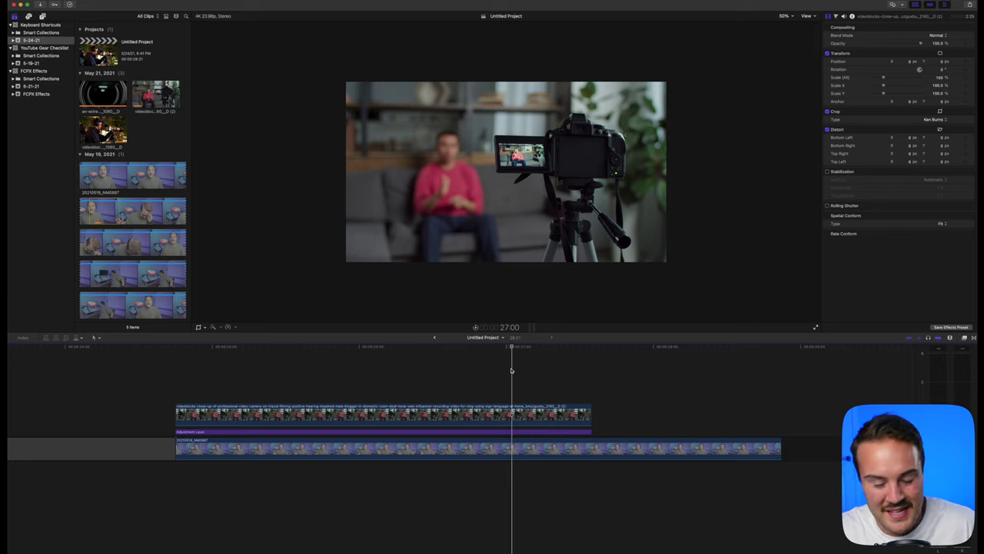
{"action": "key", "text": "super+minus"}
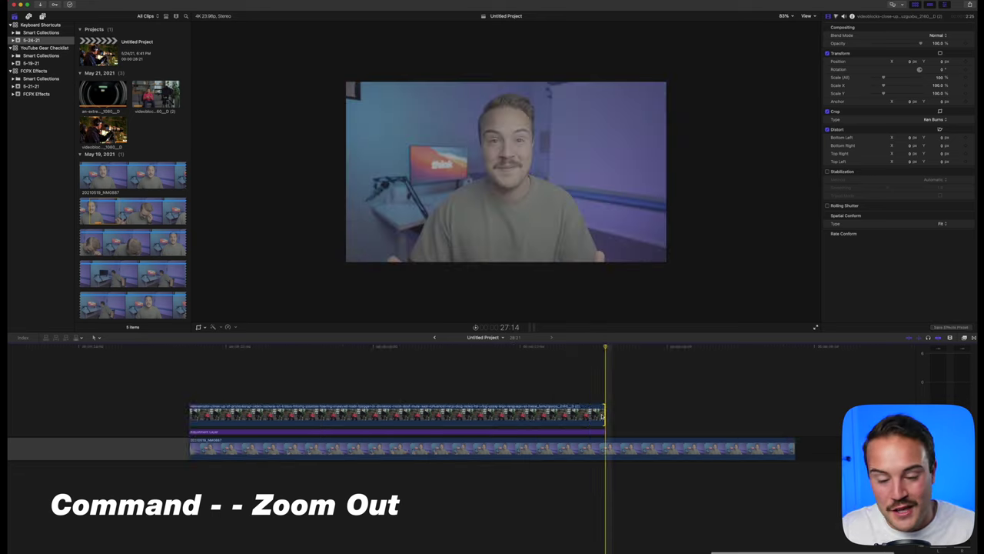
{"action": "key", "text": "super+equal"}
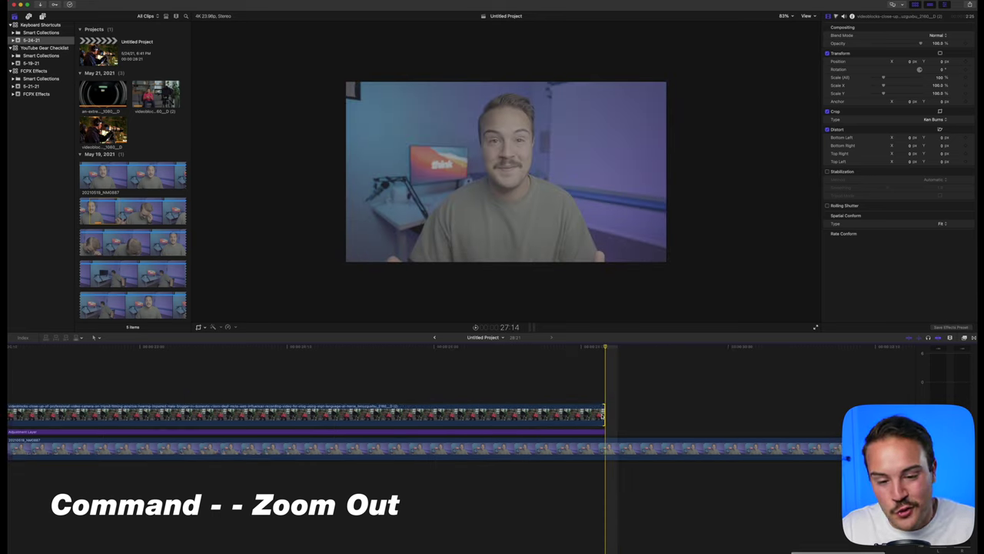
{"action": "left_click_drag", "start_coordinate": [602, 415], "coordinate": [550, 424]}
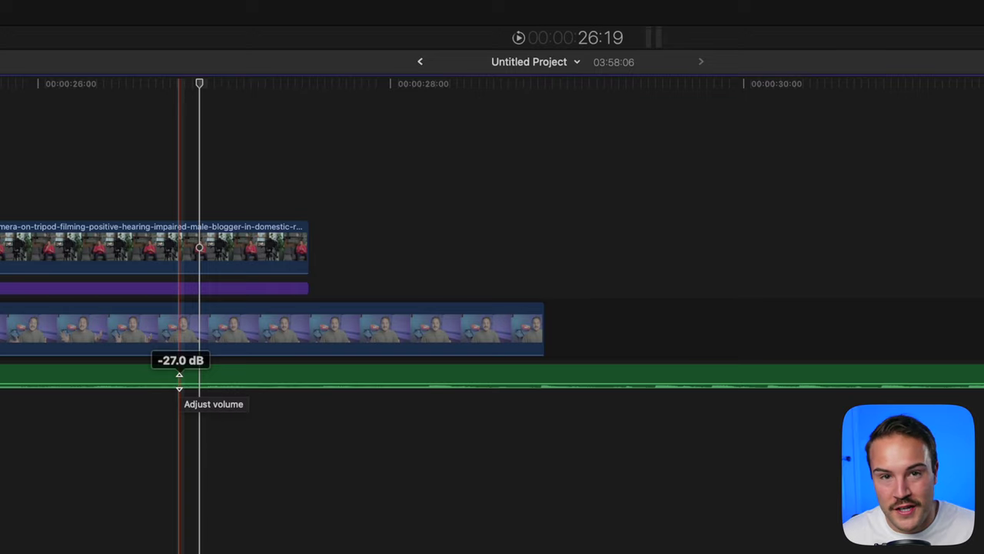
Lower the music clip's volume over a selected range and reposition the starting volume keyframe.
{"action": "key", "text": "r"}
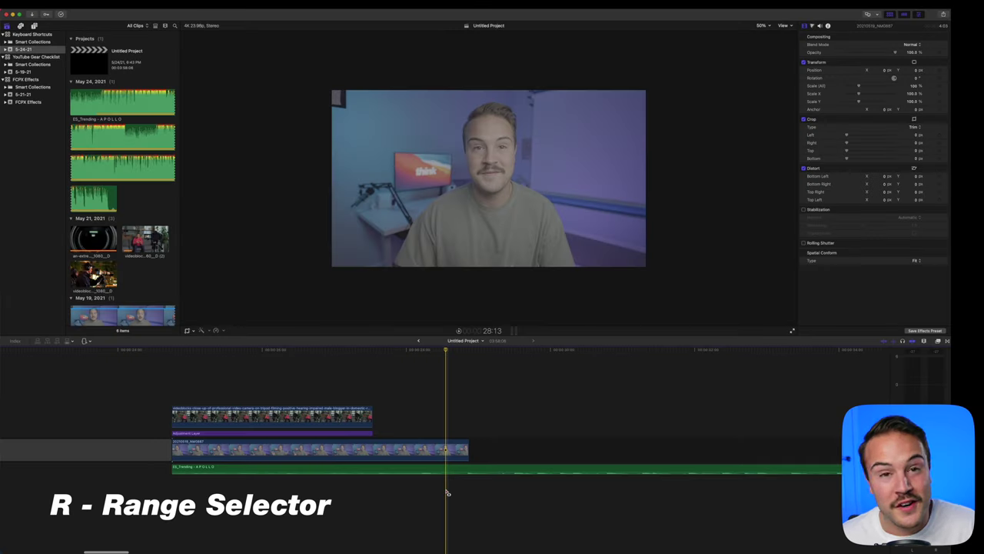
{"action": "left_click_drag", "start_coordinate": [459, 469], "coordinate": [616, 473]}
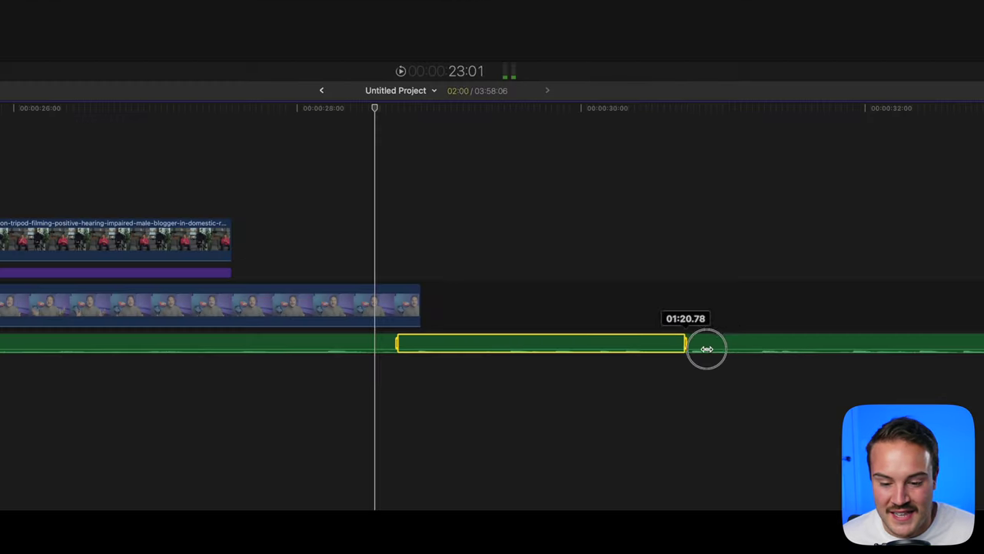
{"action": "left_click_drag", "start_coordinate": [707, 348], "coordinate": [835, 349]}
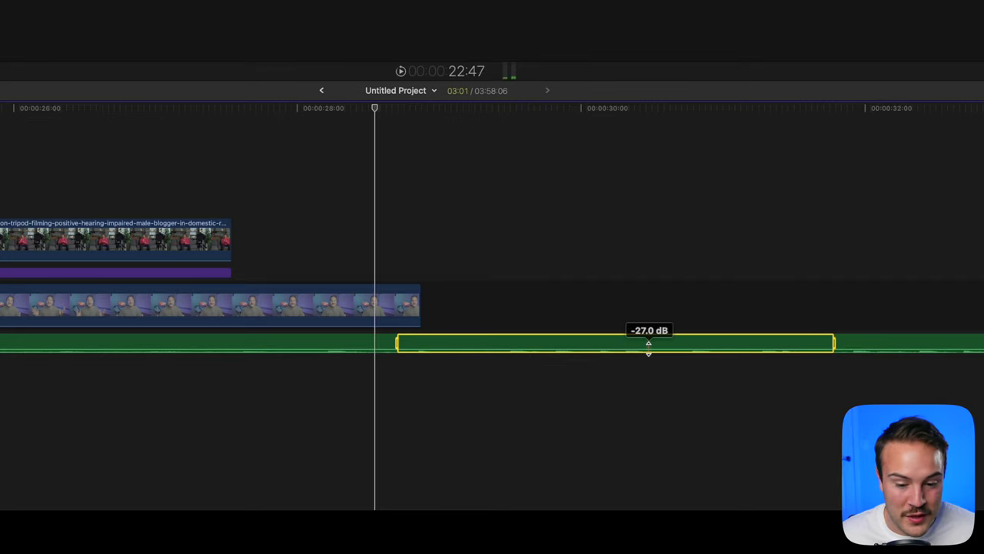
{"action": "left_click_drag", "start_coordinate": [649, 348], "coordinate": [649, 352]}
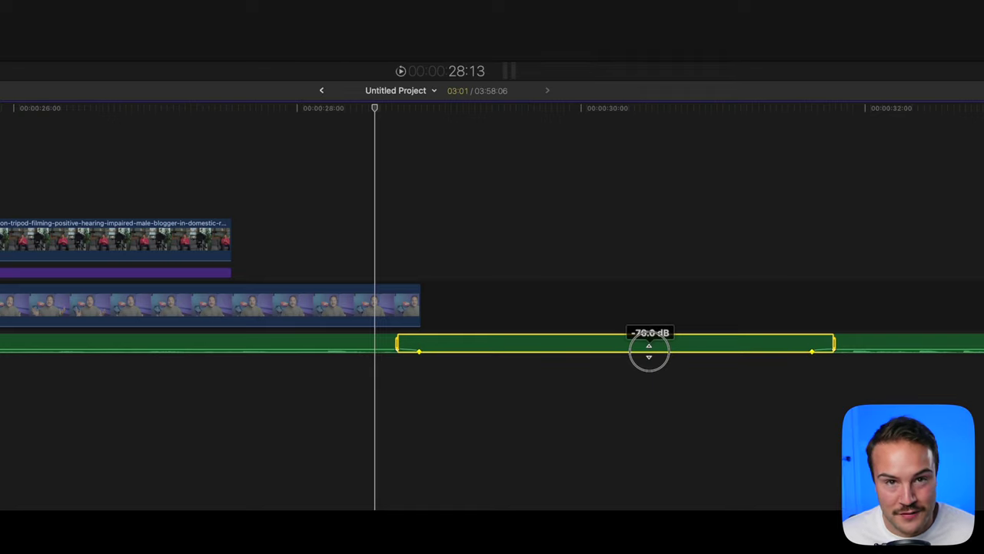
{"action": "left_click", "coordinate": [586, 369]}
{"action": "left_click_drag", "start_coordinate": [395, 356], "coordinate": [346, 363]}
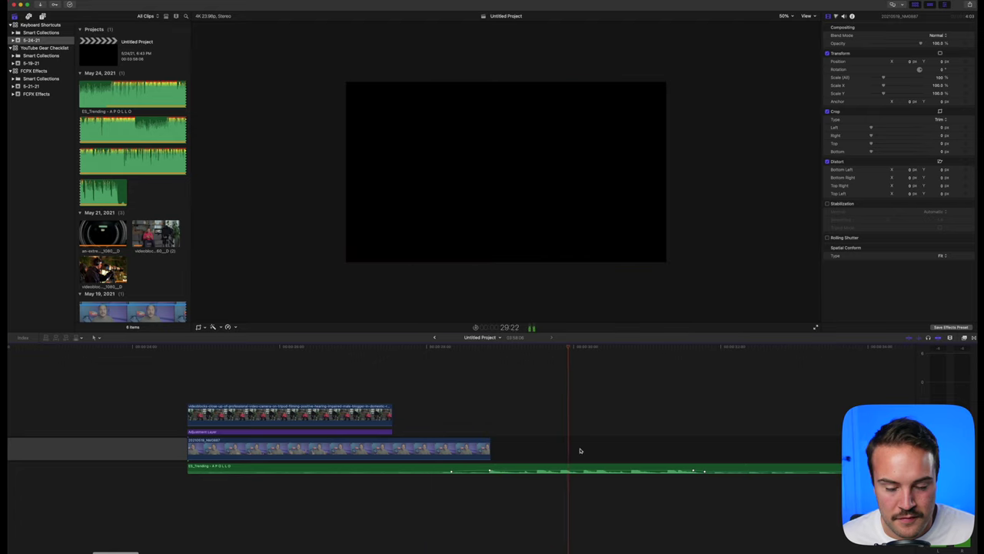
{"action": "mouse_move", "coordinate": [710, 472]}
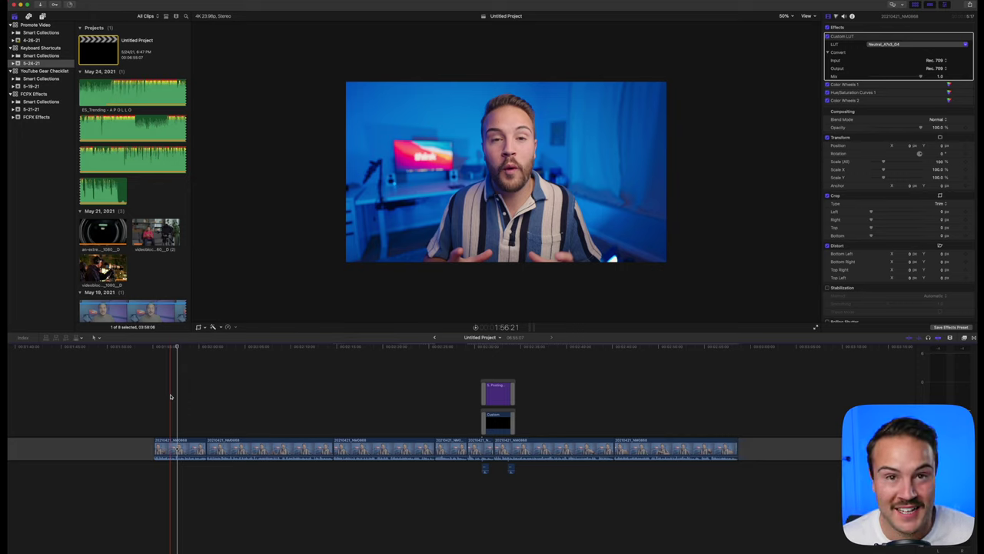
Copy the opening 20210421_NM0868 clip and move it to the next clip boundary.
{"action": "left_click", "coordinate": [178, 446]}
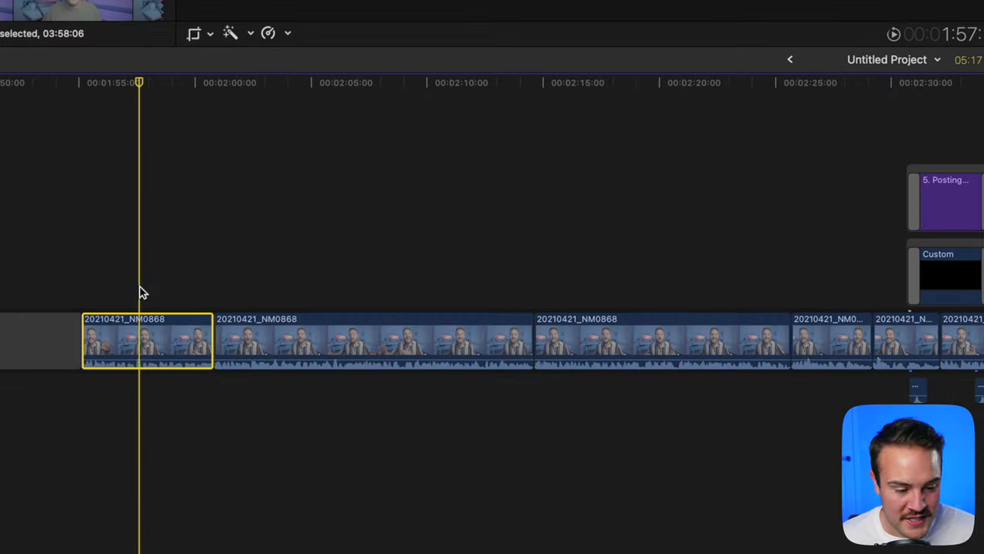
{"action": "key", "text": "super+c"}
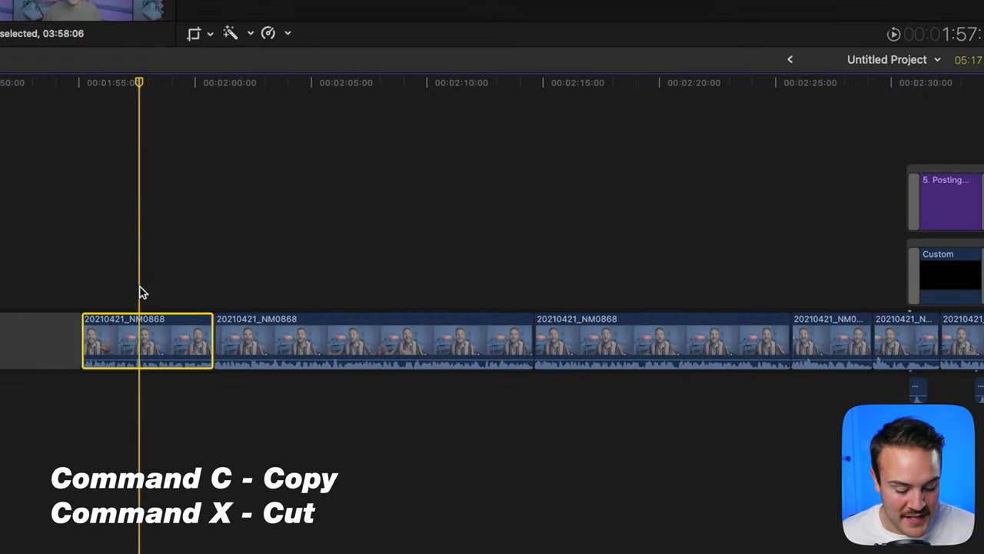
{"action": "key", "text": "super+x"}
{"action": "left_click", "coordinate": [408, 278]}
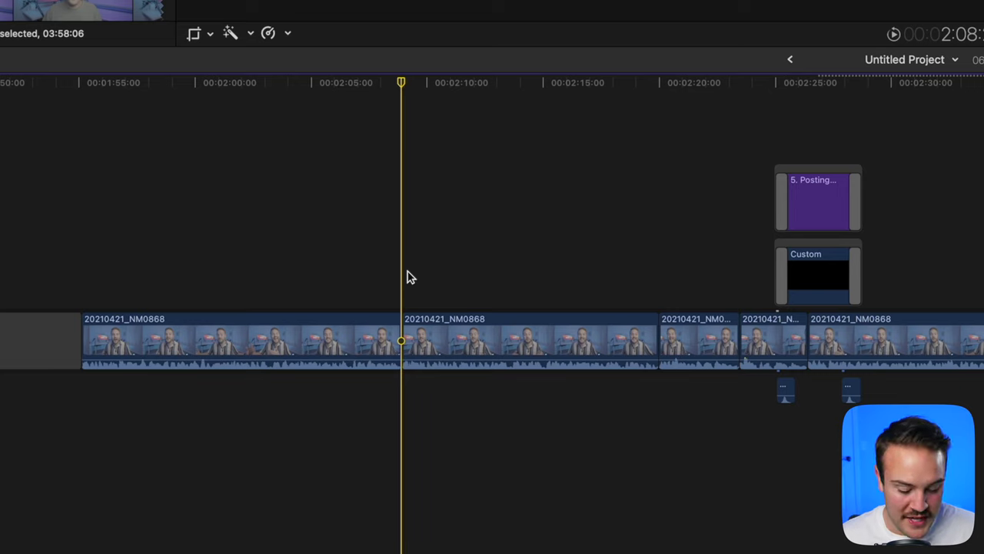
{"action": "key", "text": "super+v"}
Paste the copied Custom LUT grade onto the new first clip and select the short clip near 00:02:25.
{"action": "left_click", "coordinate": [209, 343]}
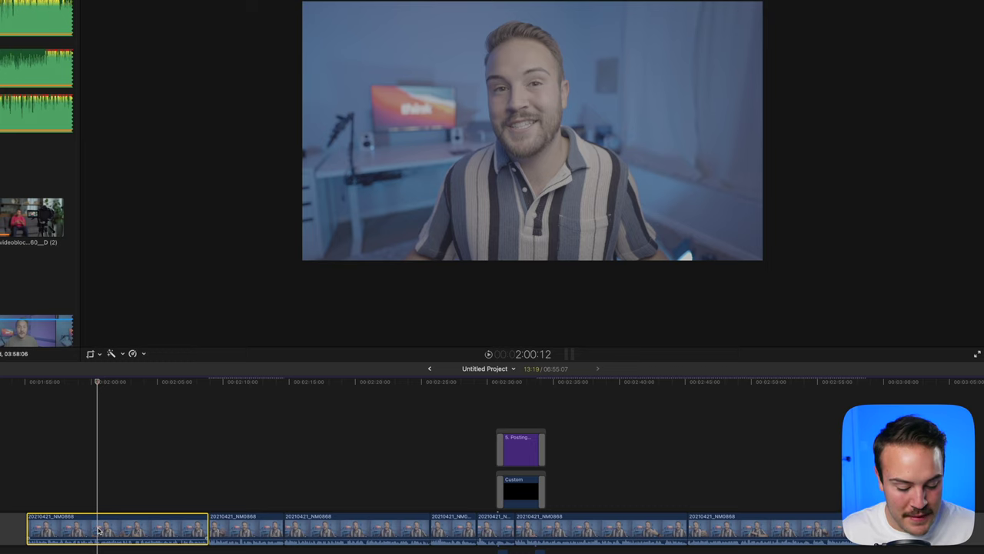
{"action": "key", "text": "super+alt+v"}
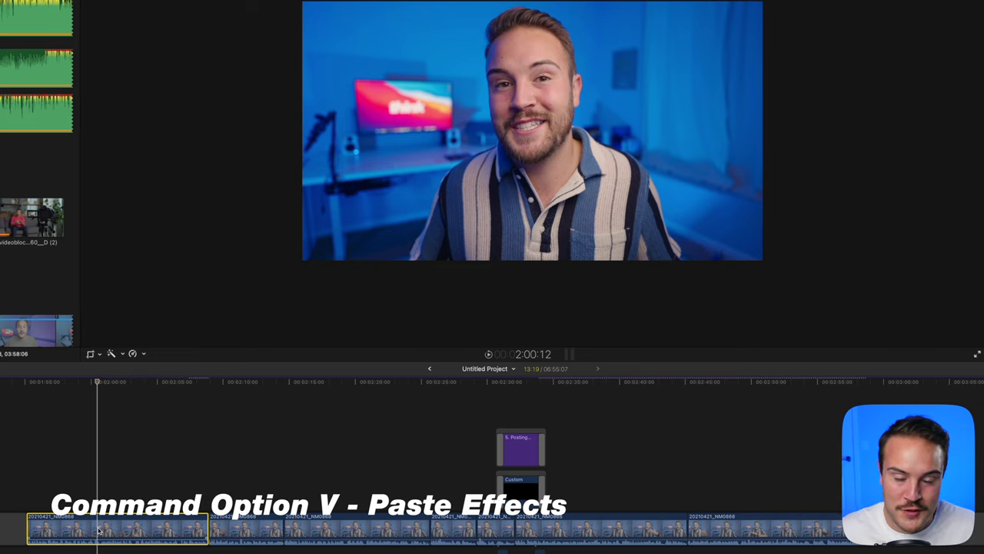
{"action": "left_click", "coordinate": [443, 525]}
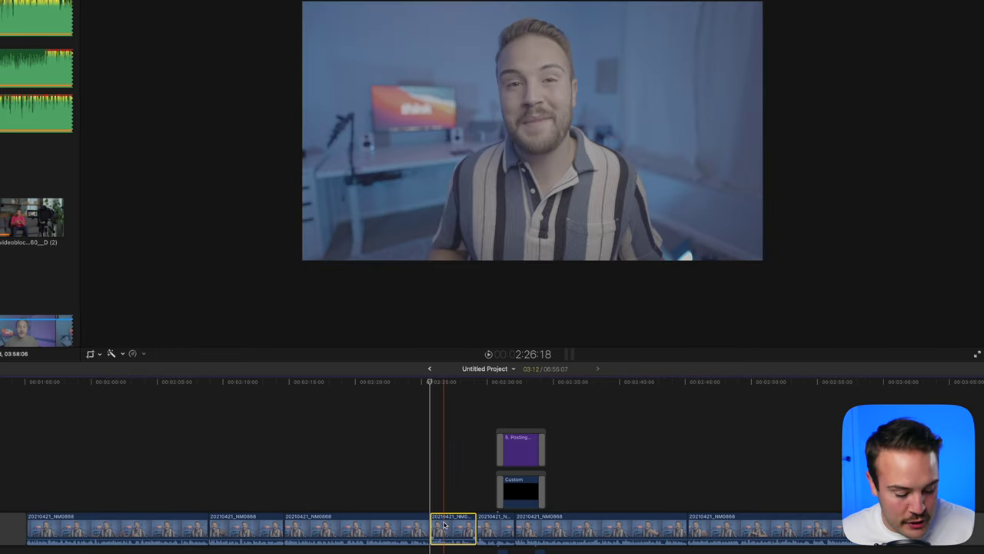
Bring up Paste Attributes for the short clip and scroll through its Video Attributes list.
{"action": "key", "text": "shift+super+v"}
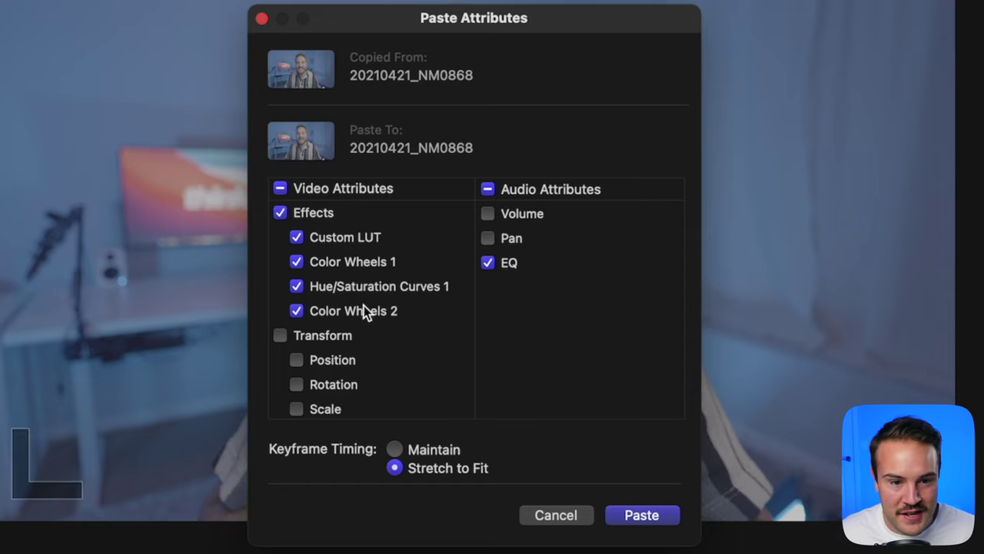
{"action": "scroll", "coordinate": [364, 305], "scroll_direction": "down", "scroll_amount": 5}
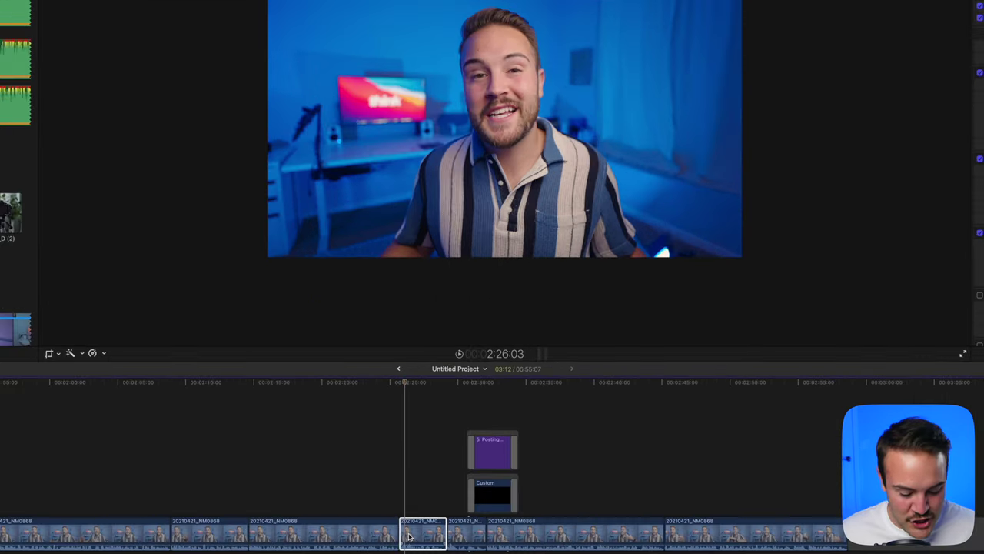
Remove only the EQ attribute from the last clip, leaving its video effects and Crop unchecked.
{"action": "key", "text": "super+shift+x"}
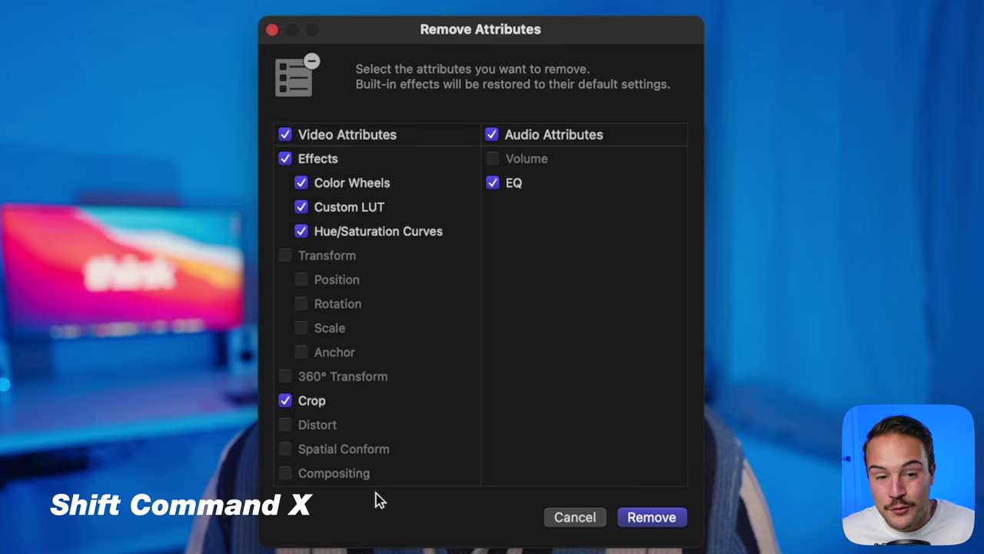
{"action": "left_click", "coordinate": [286, 160]}
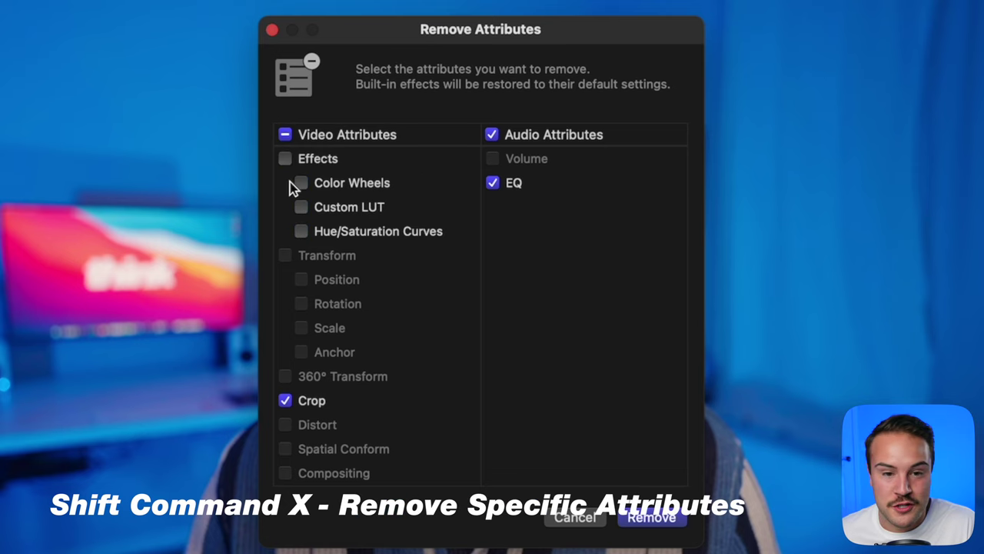
{"action": "left_click", "coordinate": [287, 402]}
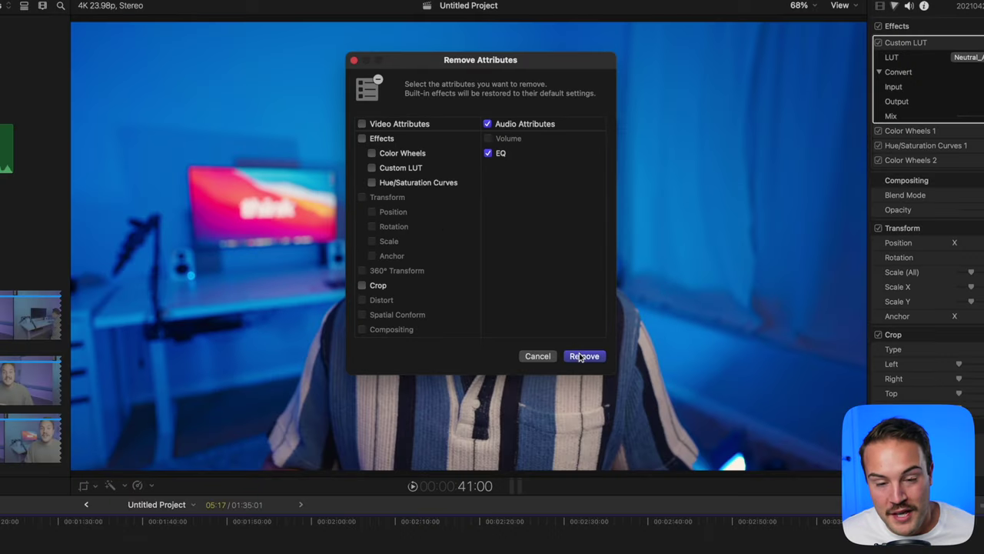
{"action": "left_click", "coordinate": [650, 517]}
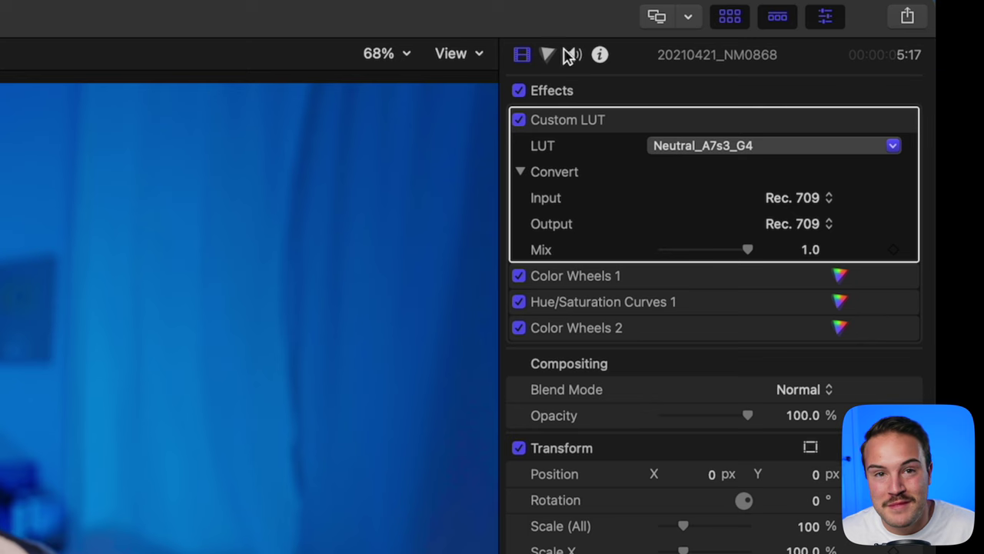
{"action": "left_click", "coordinate": [909, 6]}
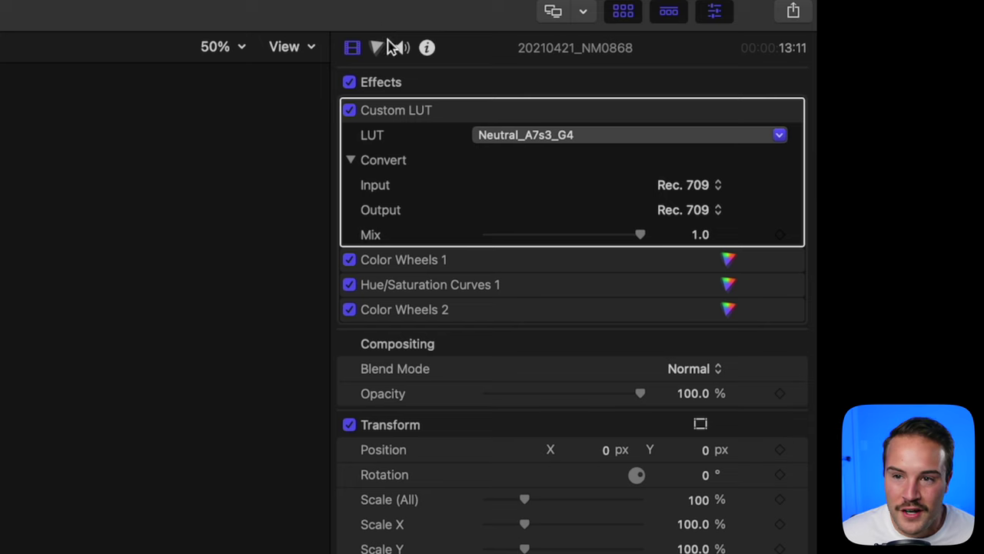
Show the Audio inspector's Graphic Equalizer, move its window aside, and select the last clip.
{"action": "left_click", "coordinate": [843, 16]}
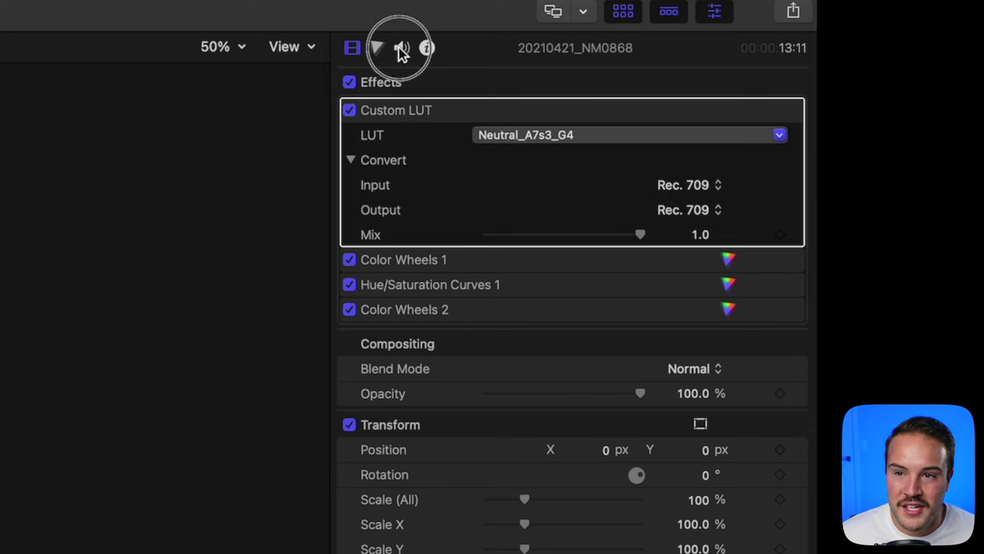
{"action": "left_click", "coordinate": [743, 140]}
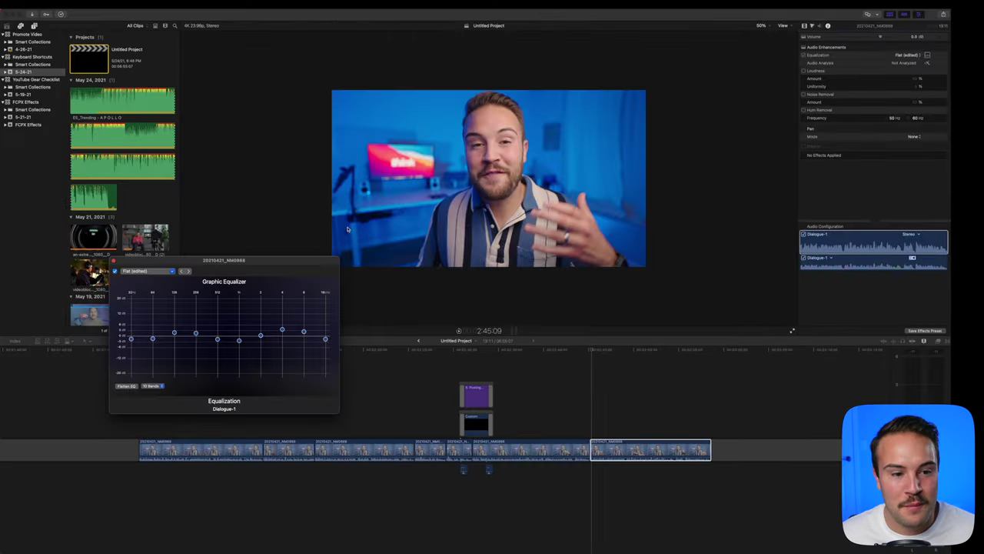
{"action": "left_click_drag", "start_coordinate": [308, 263], "coordinate": [292, 147]}
{"action": "left_click", "coordinate": [602, 450]}
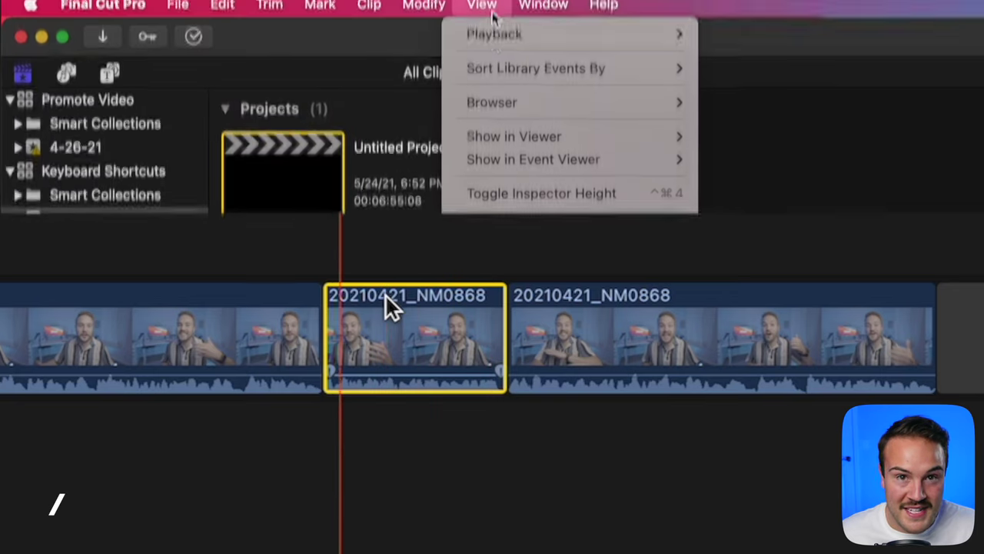
Toggle the luma waveform scope on and then off again with Command-7.
{"action": "mouse_move", "coordinate": [536, 47]}
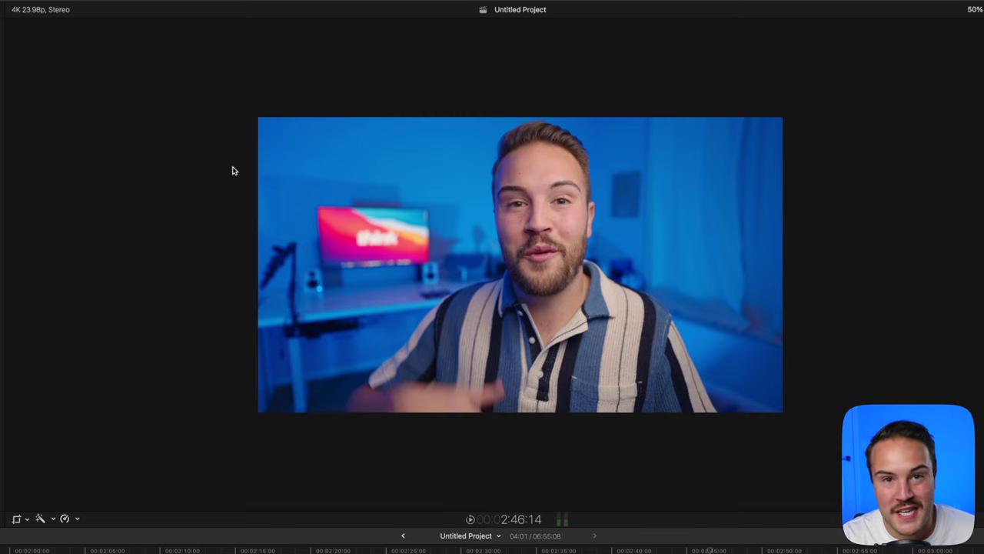
{"action": "key", "text": "super+7"}
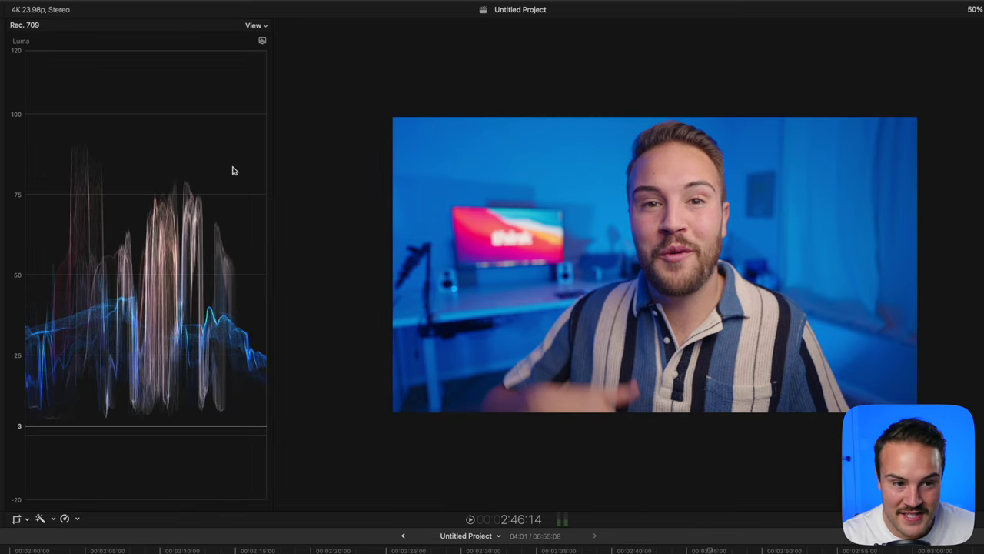
{"action": "key", "text": "super+7"}
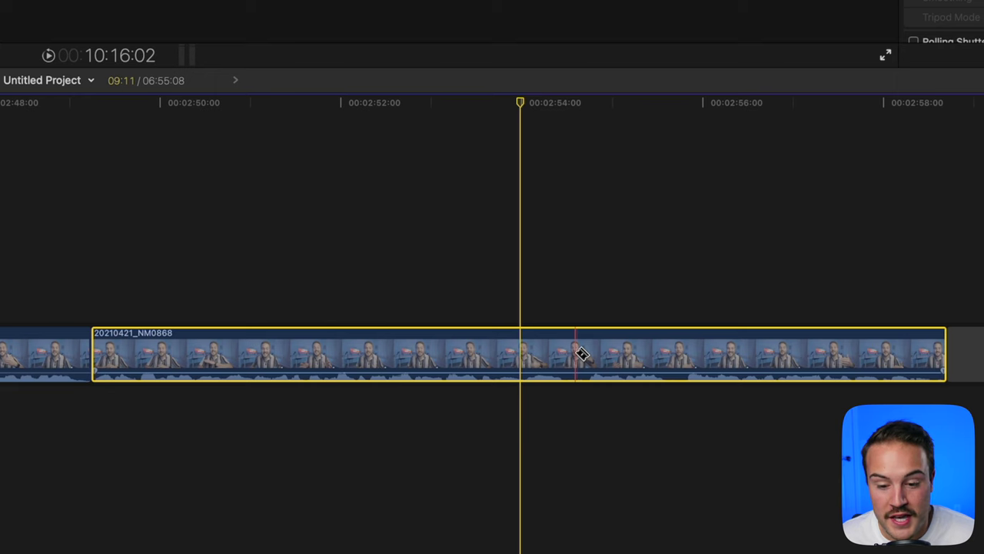
Blade the 20210421_NM0868 clip, delete its right piece, then undo the deletion.
{"action": "left_click", "coordinate": [577, 352]}
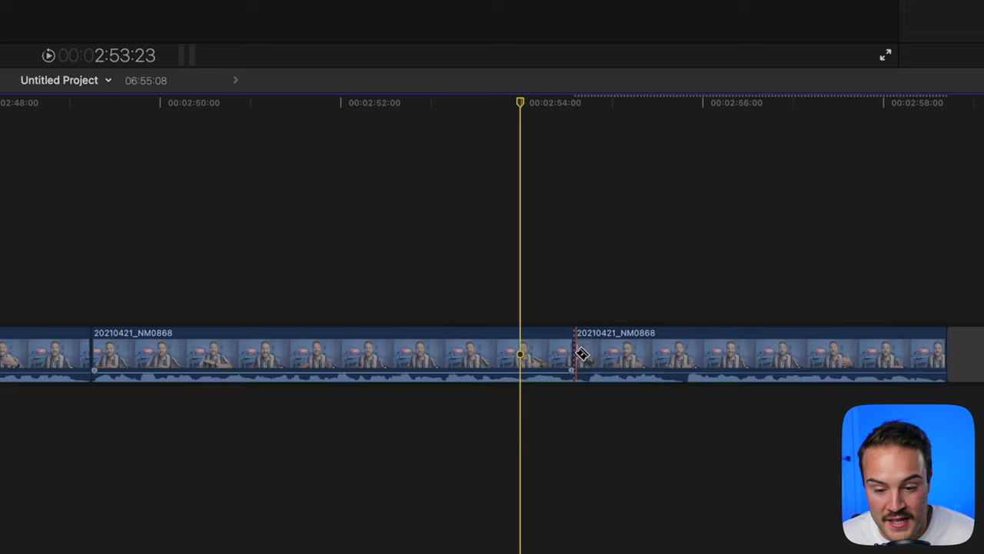
{"action": "key", "text": "a"}
{"action": "left_click", "coordinate": [619, 350]}
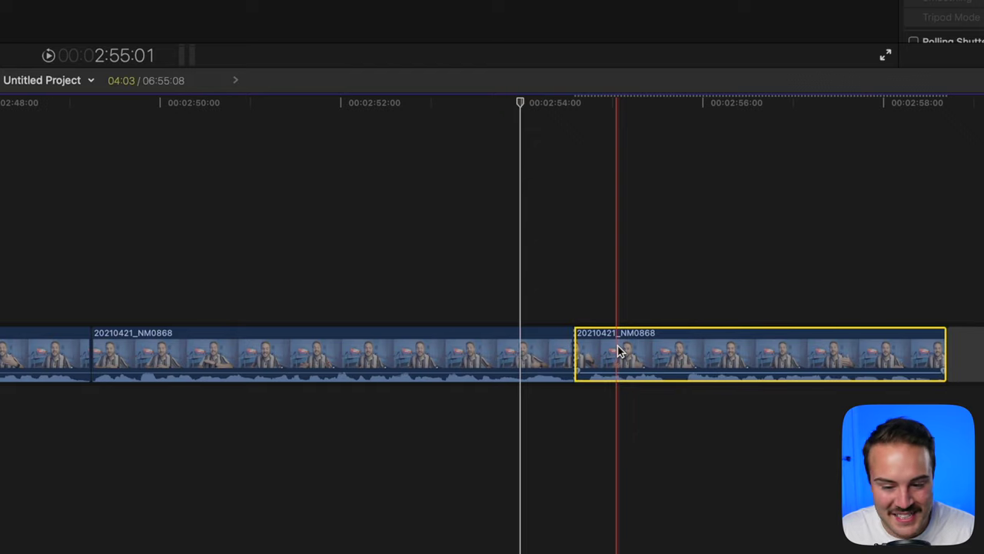
{"action": "key", "text": "Delete"}
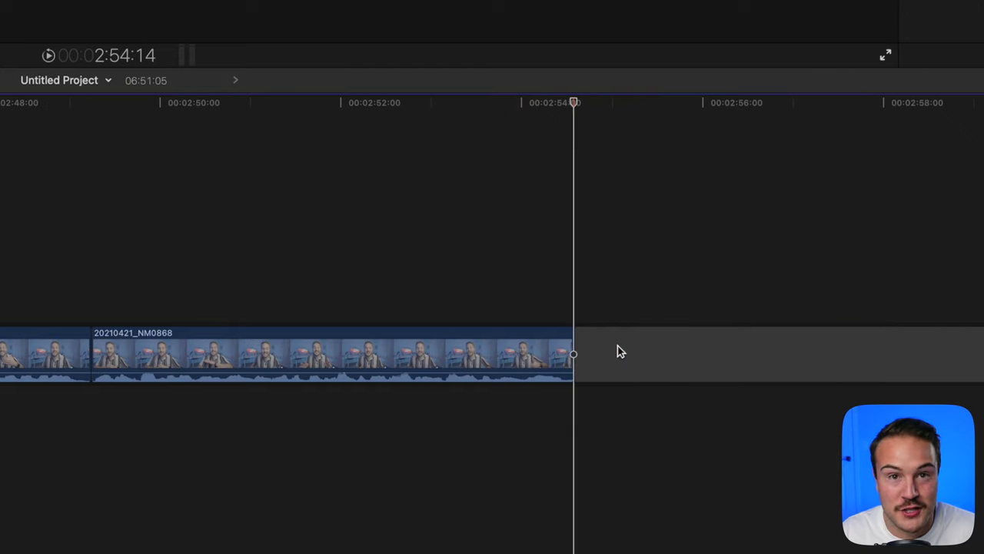
{"action": "key", "text": "super+z"}
{"action": "key", "text": "super+z"}
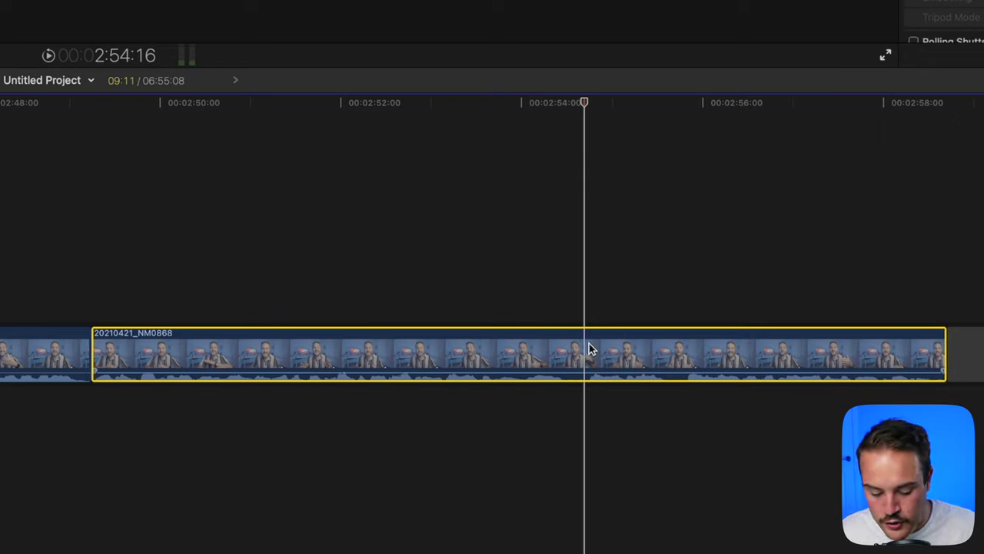
Trim the clip's end at the playhead and its start at about 00:02:49:19.
{"action": "key", "text": "alt+bracketright"}
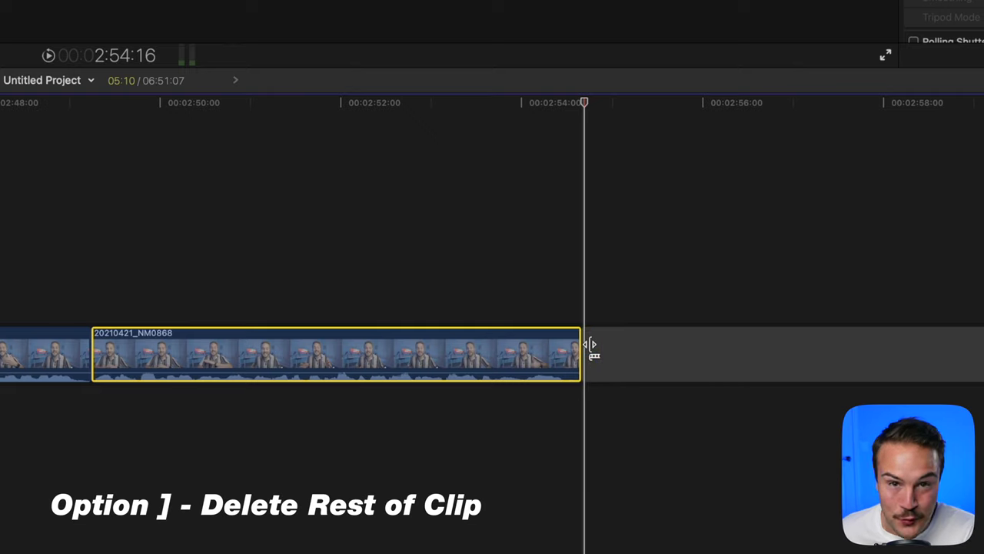
{"action": "left_click", "coordinate": [140, 103]}
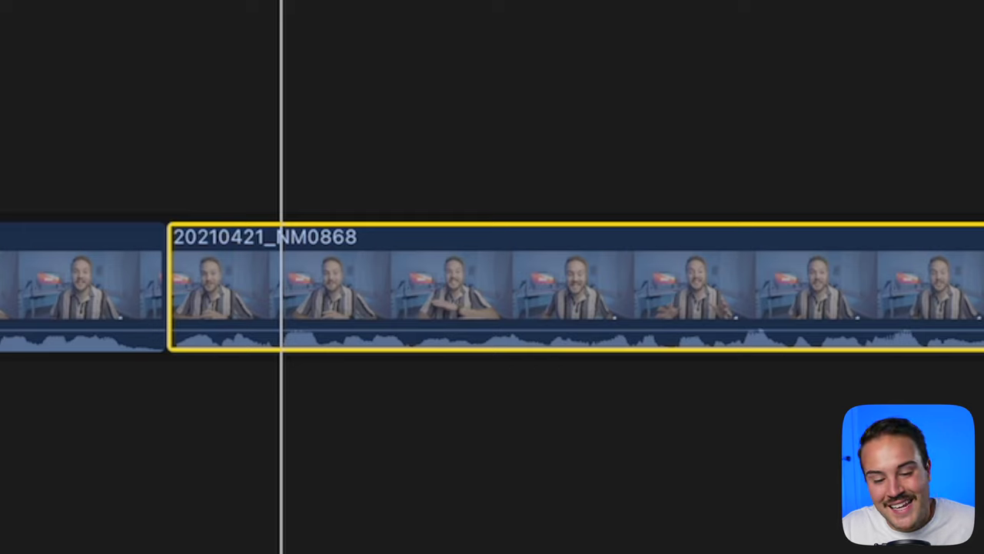
{"action": "key", "text": "alt+bracketleft"}
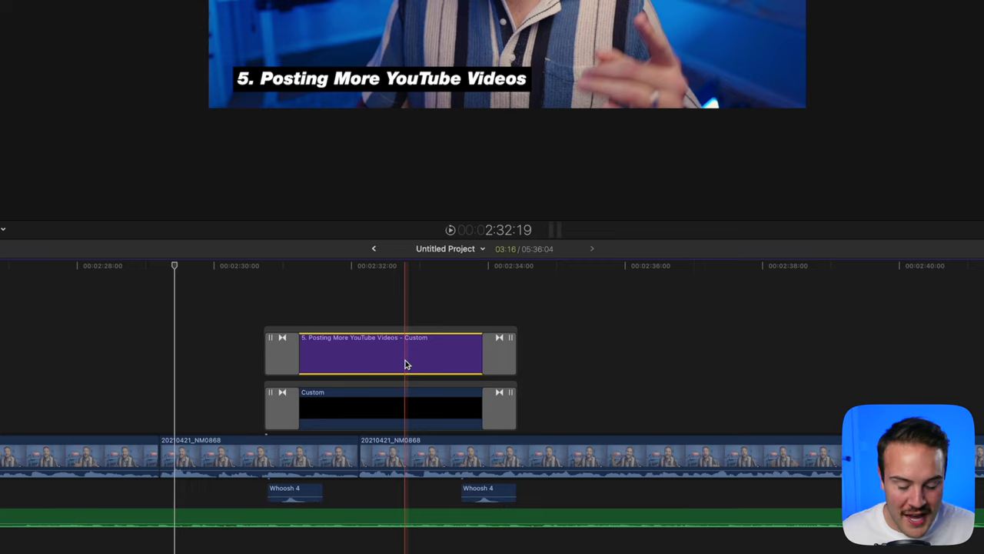
{"action": "key", "text": "v"}
{"action": "left_click", "coordinate": [408, 401]}
{"action": "key", "text": "v"}
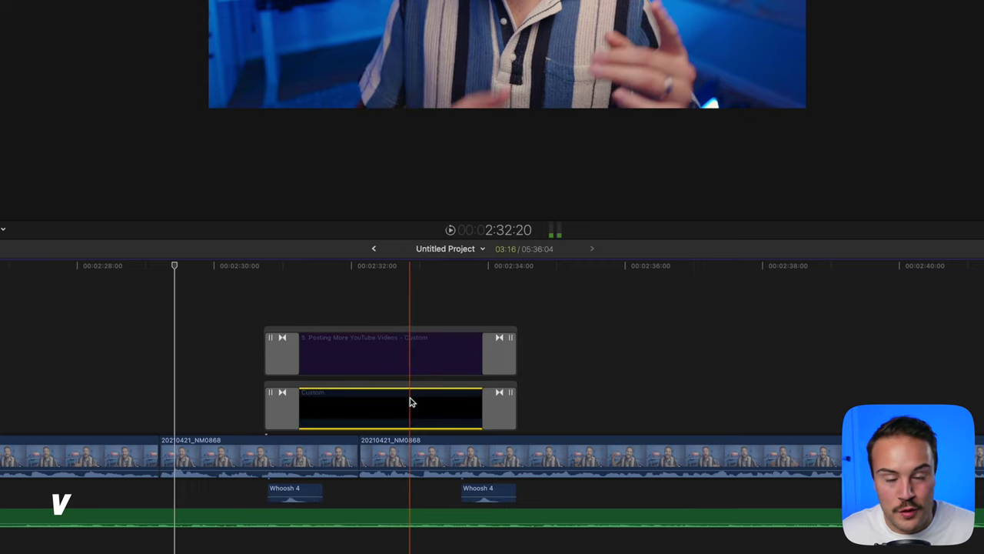
{"action": "left_click", "coordinate": [411, 515]}
{"action": "key", "text": "v"}
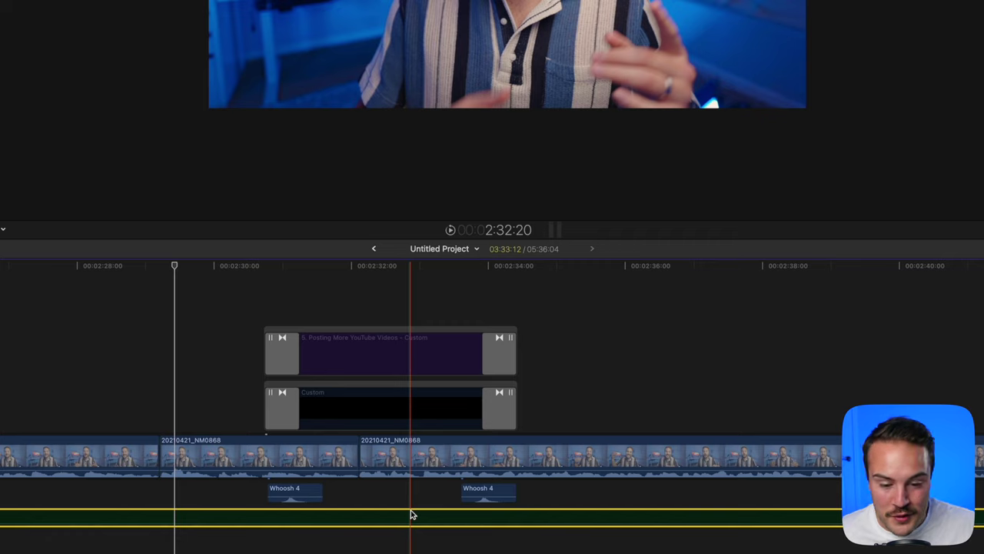
{"action": "key", "text": "v"}
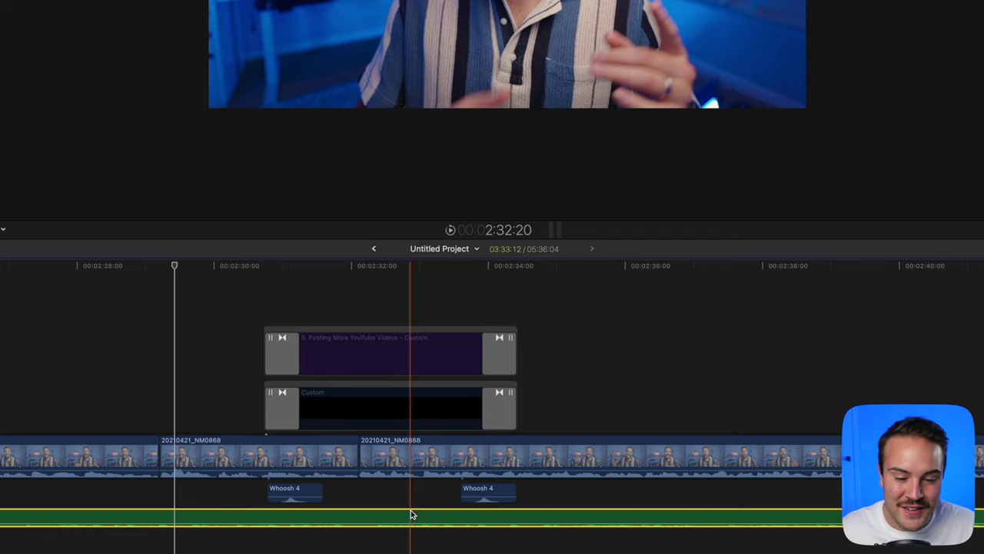
{"action": "left_click", "coordinate": [415, 406]}
{"action": "key", "text": "v"}
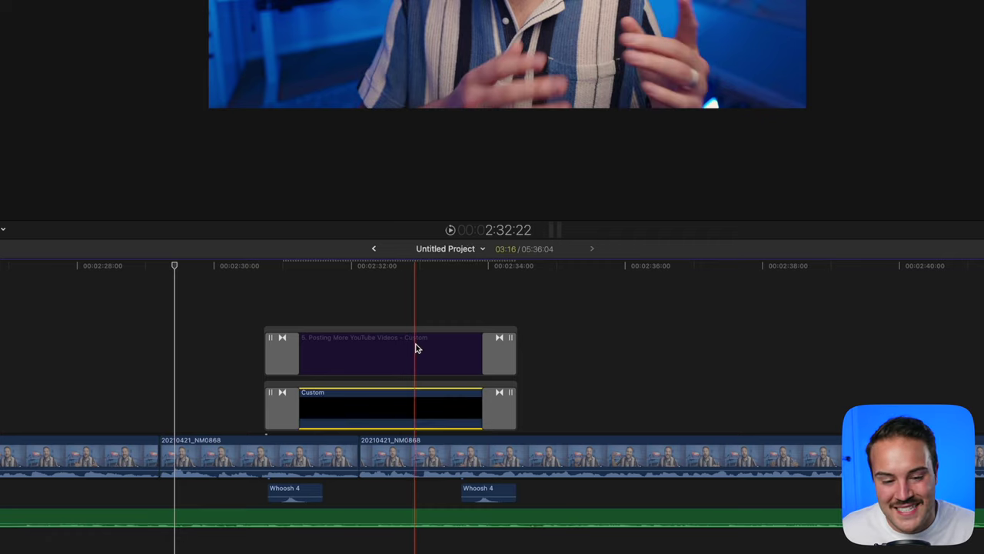
{"action": "left_click", "coordinate": [416, 348]}
{"action": "key", "text": "v"}
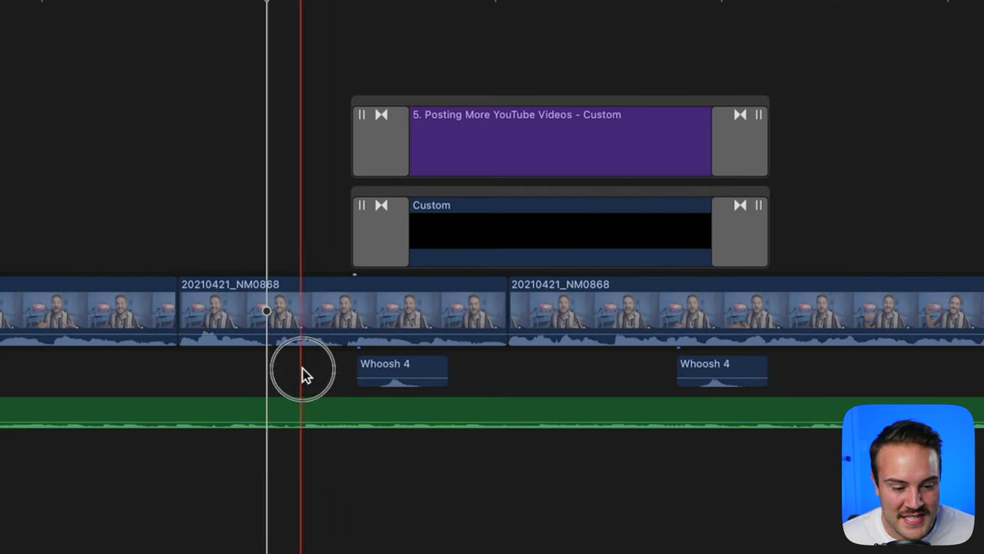
Toggle solo on and off for the first 20210421_NM0868 clip, then solo both adjacent 20210421_NM0868 clips.
{"action": "left_click_drag", "start_coordinate": [237, 470], "coordinate": [404, 493]}
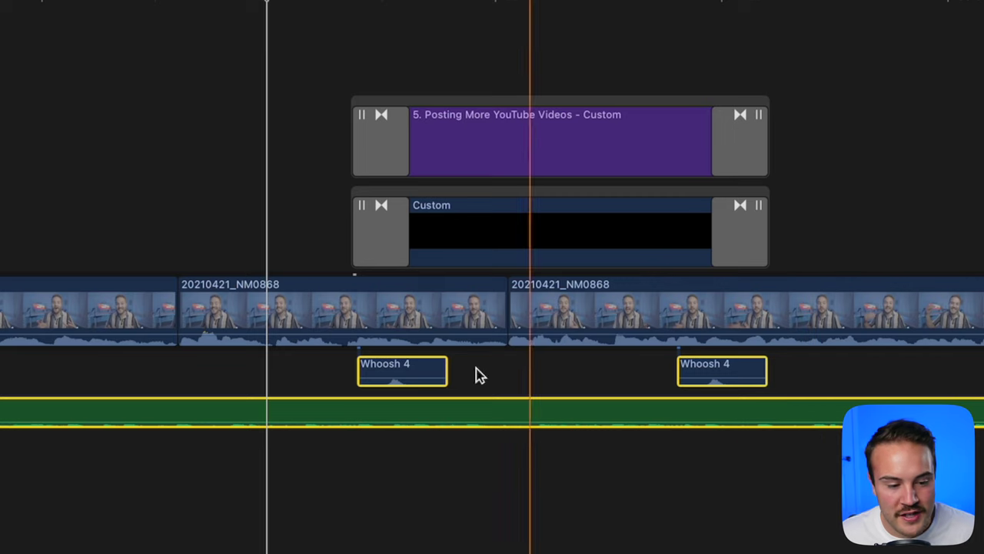
{"action": "left_click", "coordinate": [308, 316]}
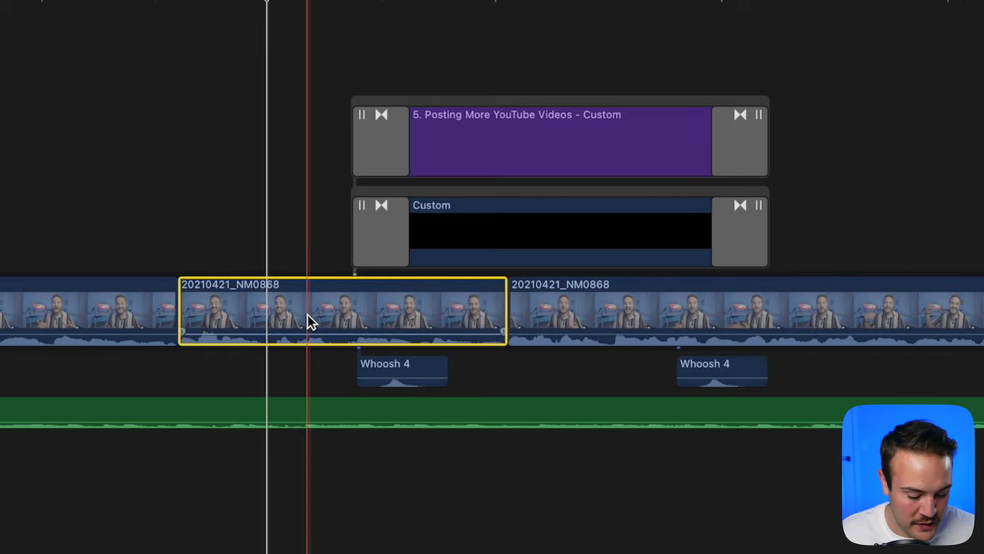
{"action": "key", "text": "alt+s"}
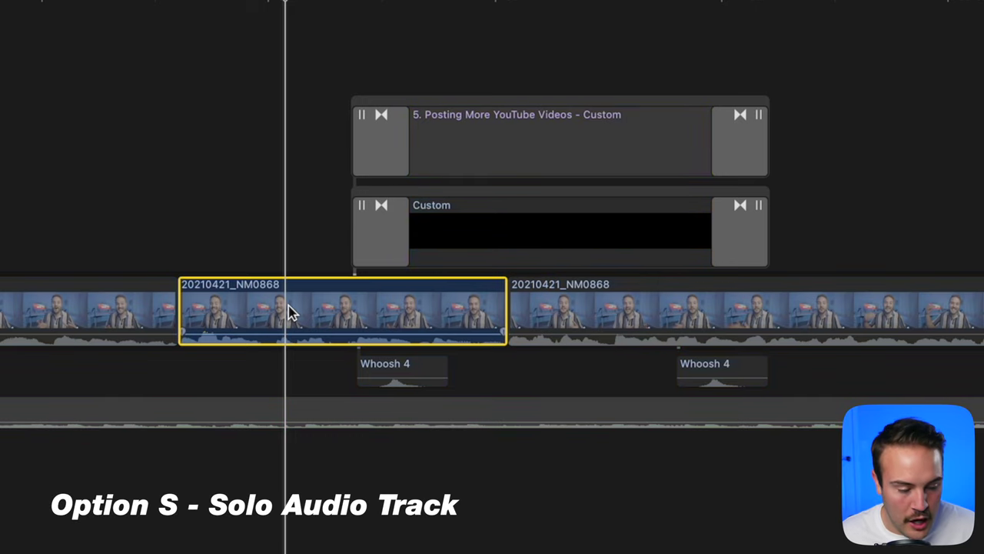
{"action": "key", "text": "alt+s"}
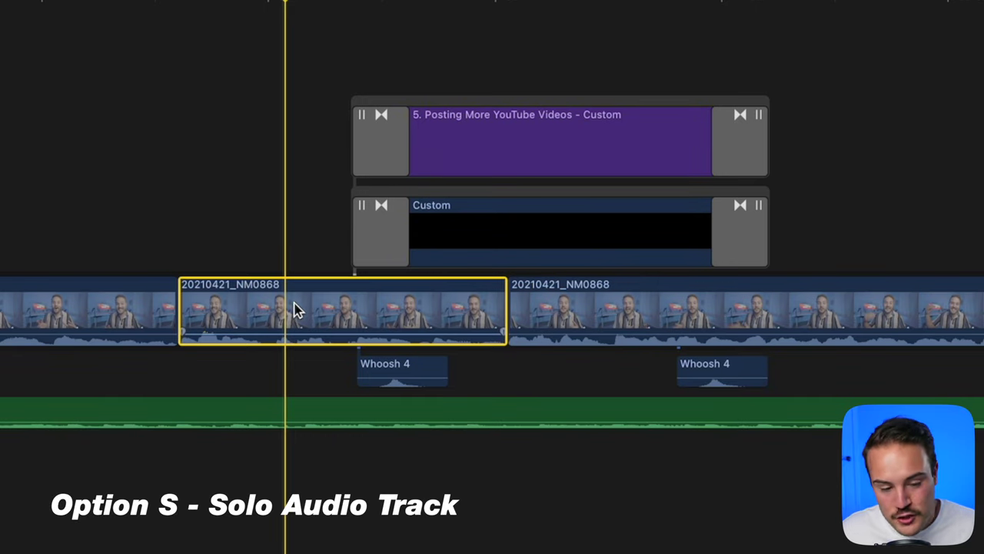
{"action": "left_click", "coordinate": [575, 323], "text": "super"}
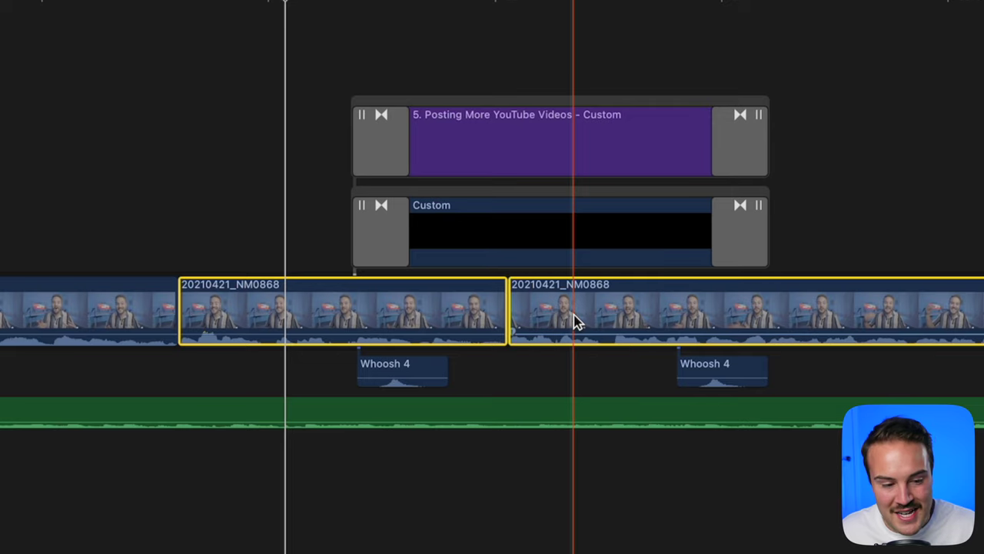
{"action": "key", "text": "alt+s"}
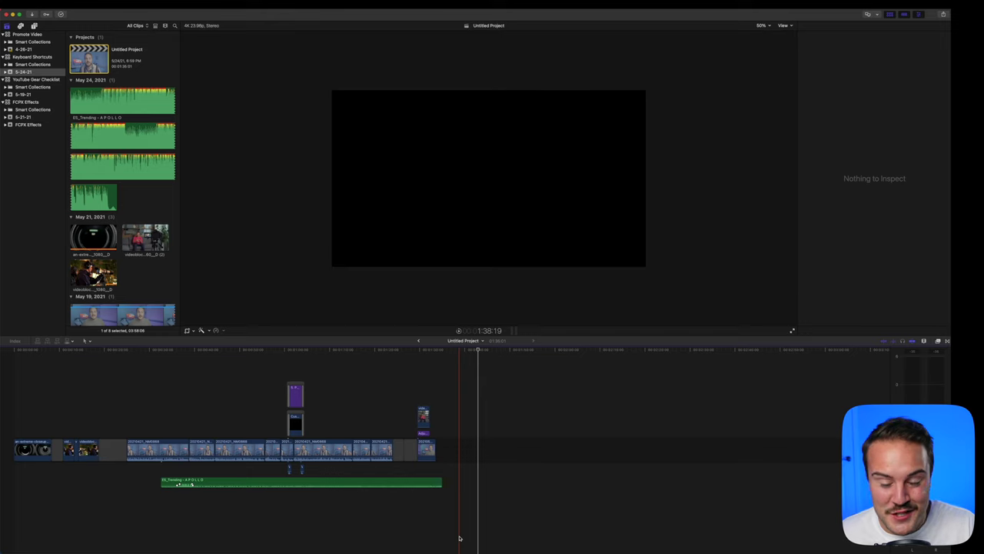
Delete all timeline clips, undo the deletion, then redo it to leave the timeline empty.
{"action": "left_click_drag", "start_coordinate": [457, 536], "coordinate": [15, 383]}
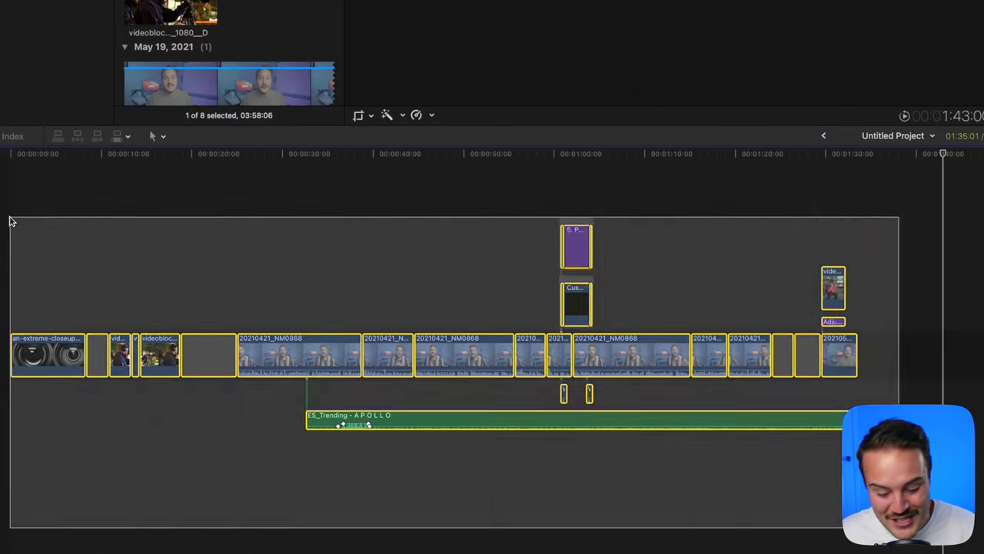
{"action": "key", "text": "Delete"}
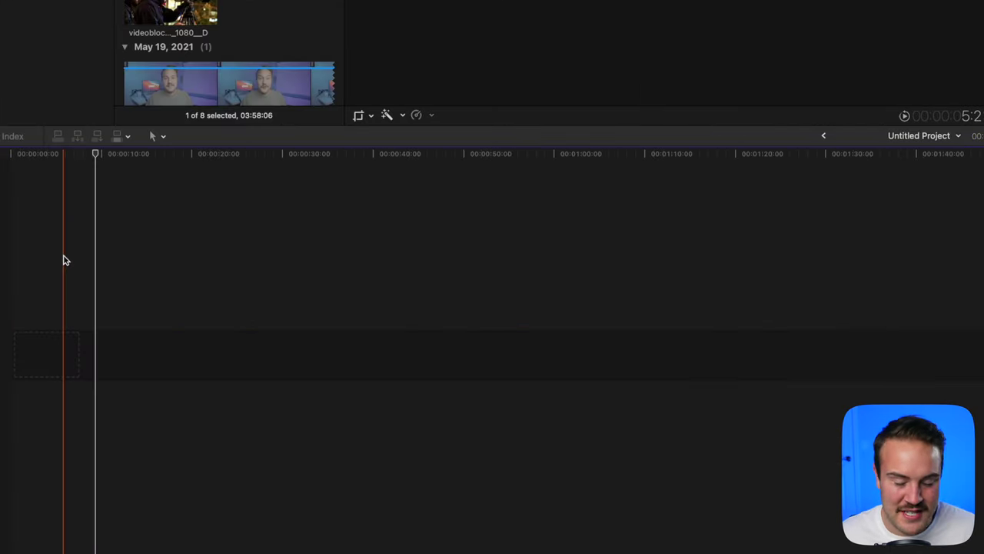
{"action": "key", "text": "super+z"}
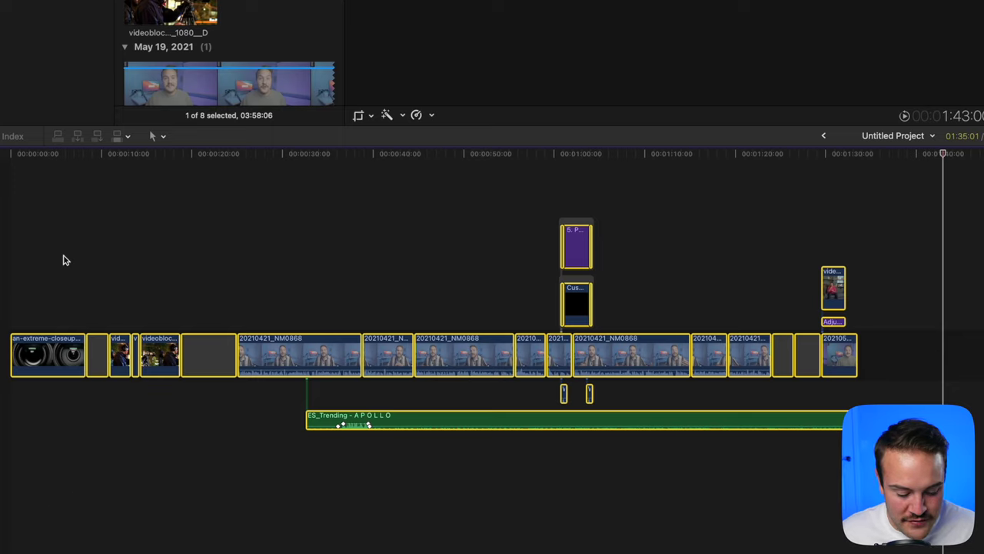
{"action": "key", "text": "shift+super+z"}
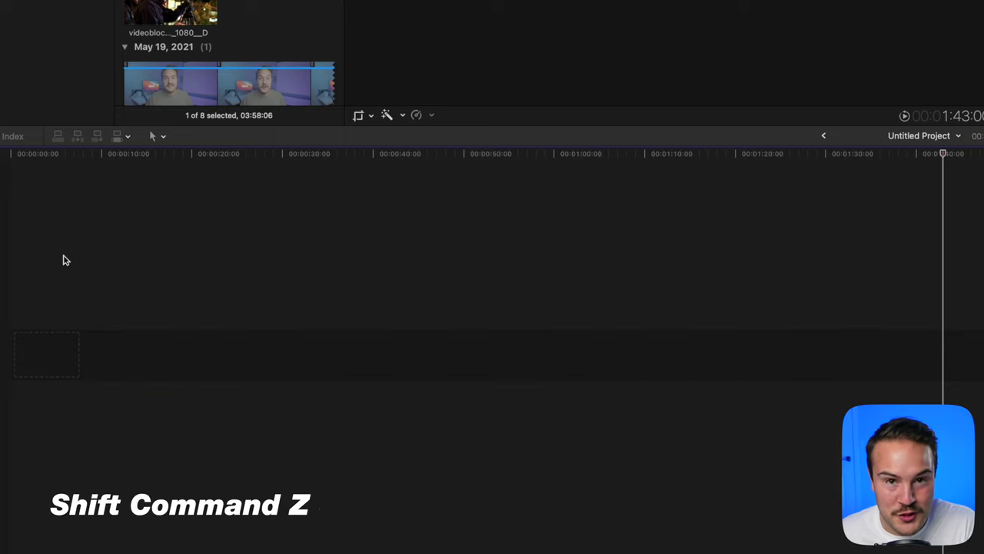